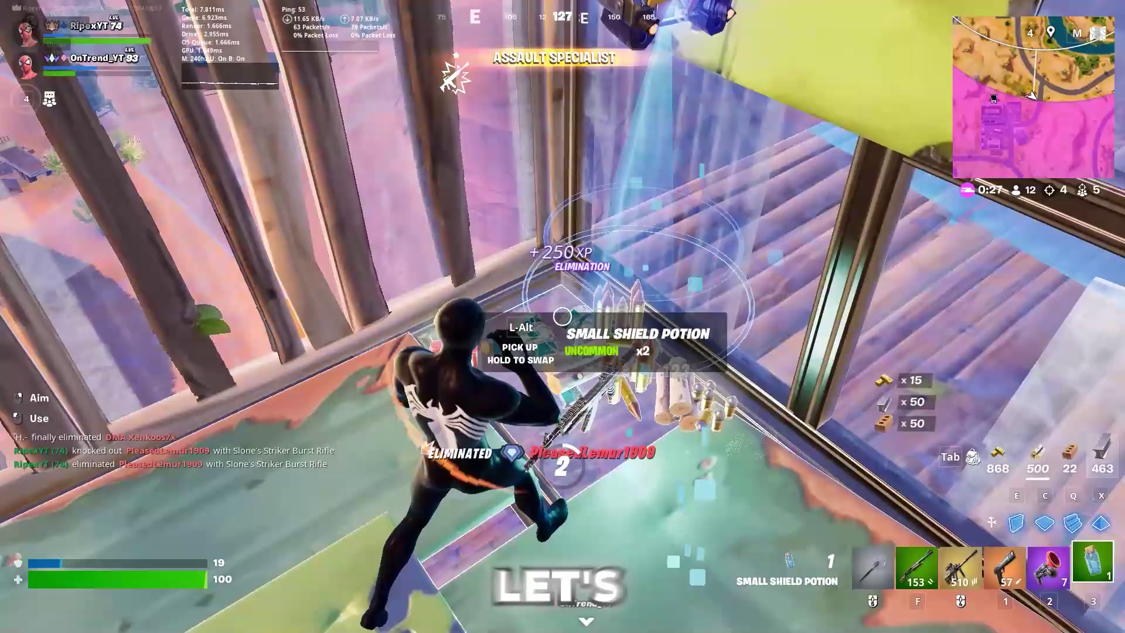
# Step: Pick up the dropped materials and shield potions, then ready the small shield potions
pyautogui.press('e')
pyautogui.press('3')
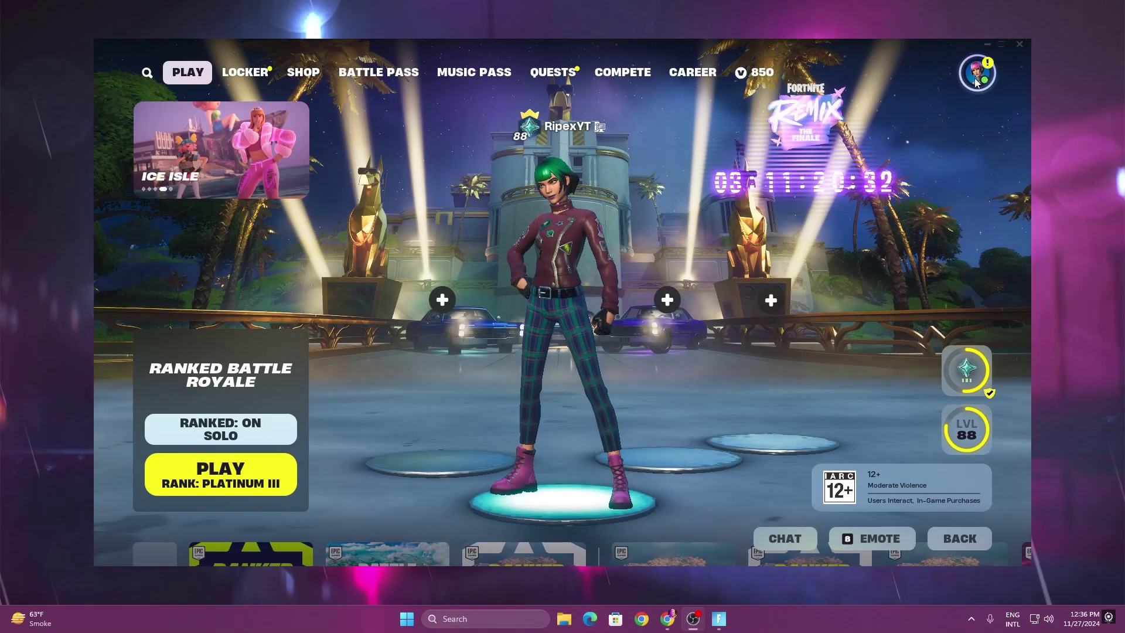
# Step: In Video settings, set Window Mode to Windowed Fullscreen at 1920 x 1080 16:9
pyautogui.click(975, 82)
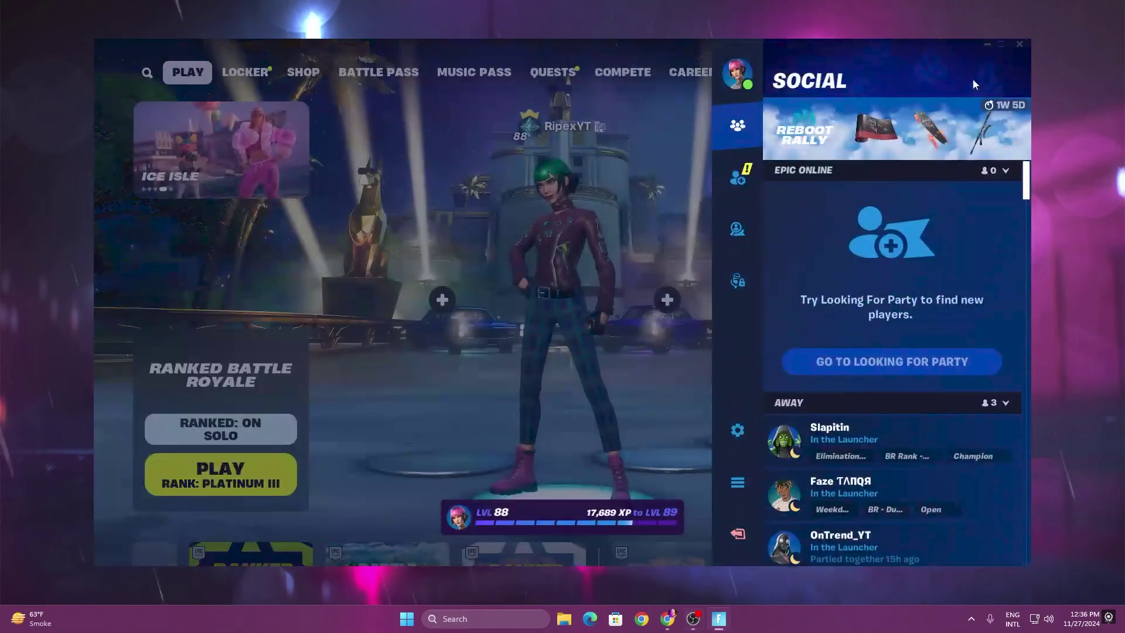
pyautogui.click(730, 428)
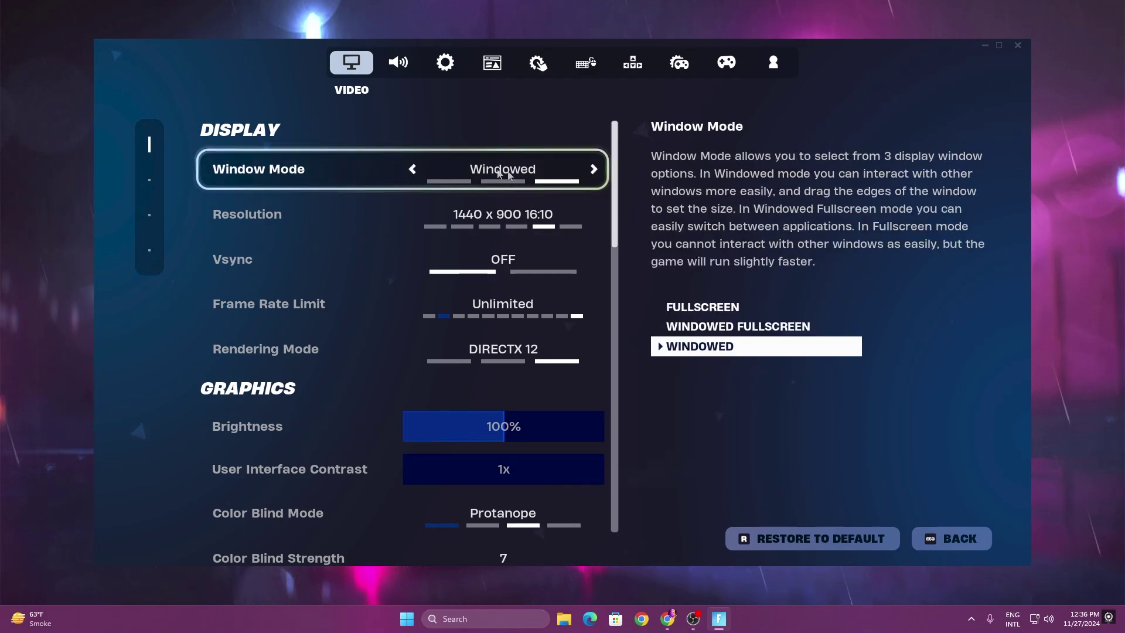
pyautogui.click(594, 171)
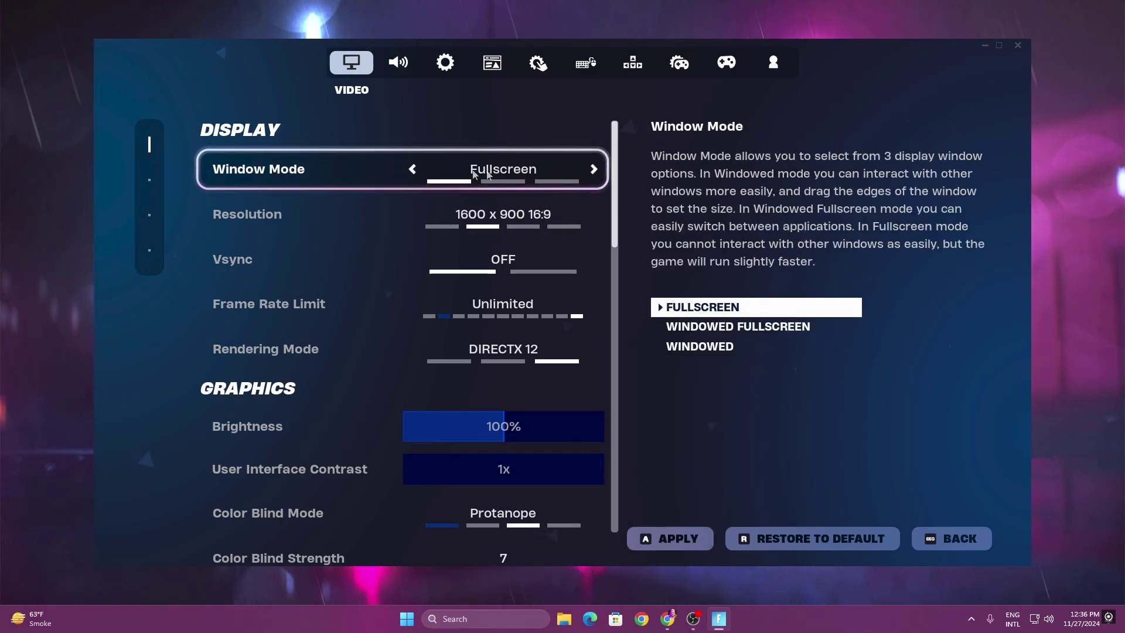
pyautogui.click(593, 169)
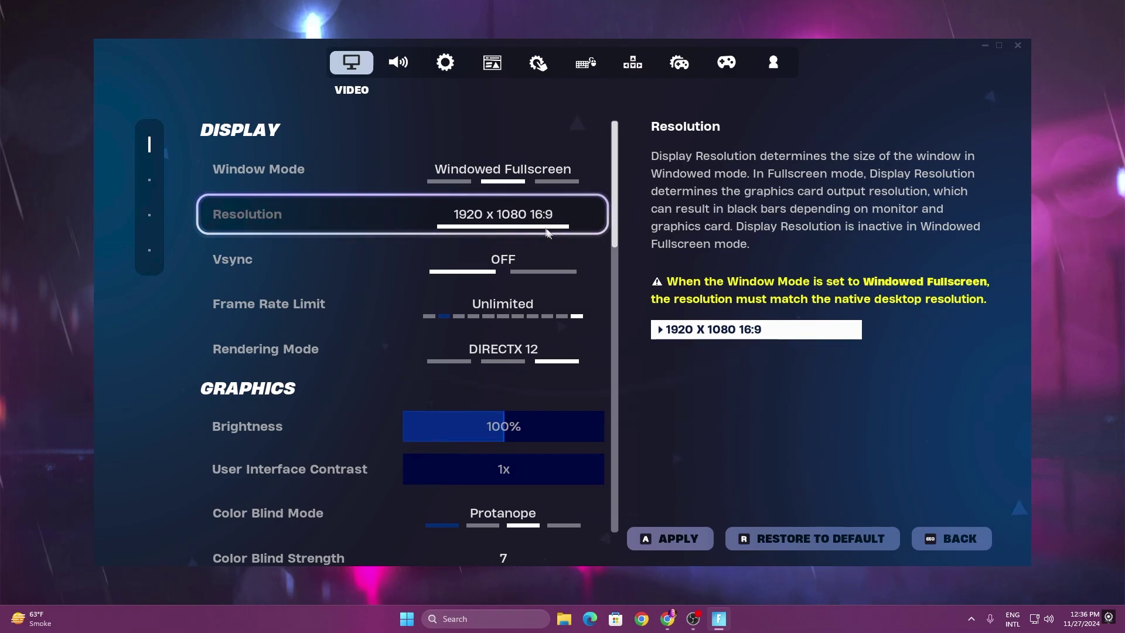
# Step: Change Rendering Mode from DirectX 12 to Performance - Lower Graphical Fidelity
pyautogui.scroll(-1, 378, 228)
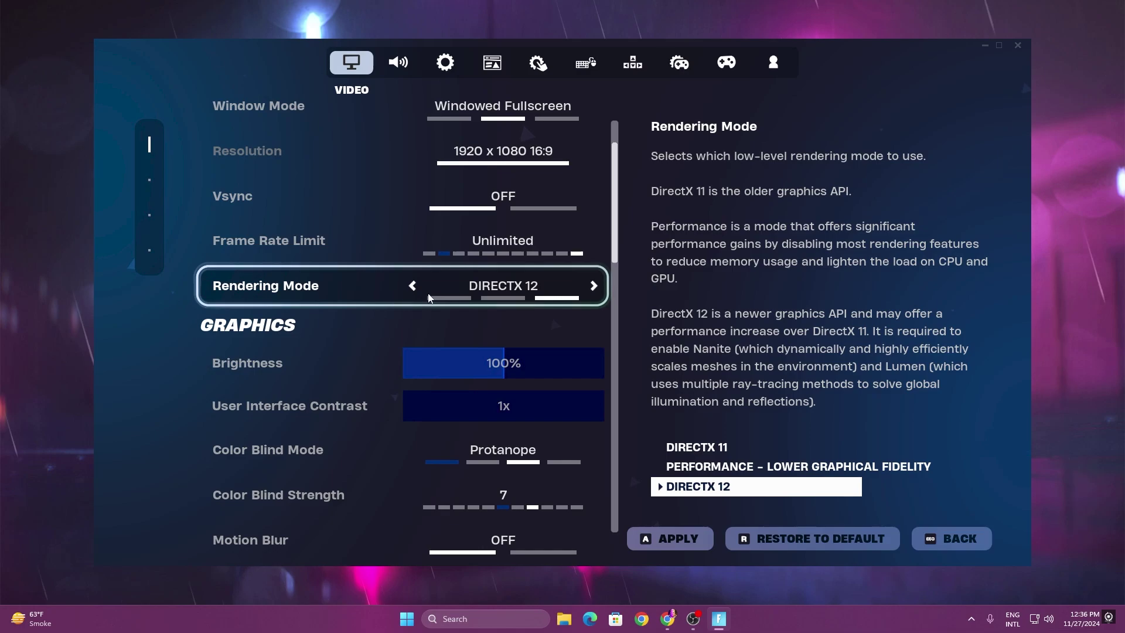
pyautogui.click(503, 298)
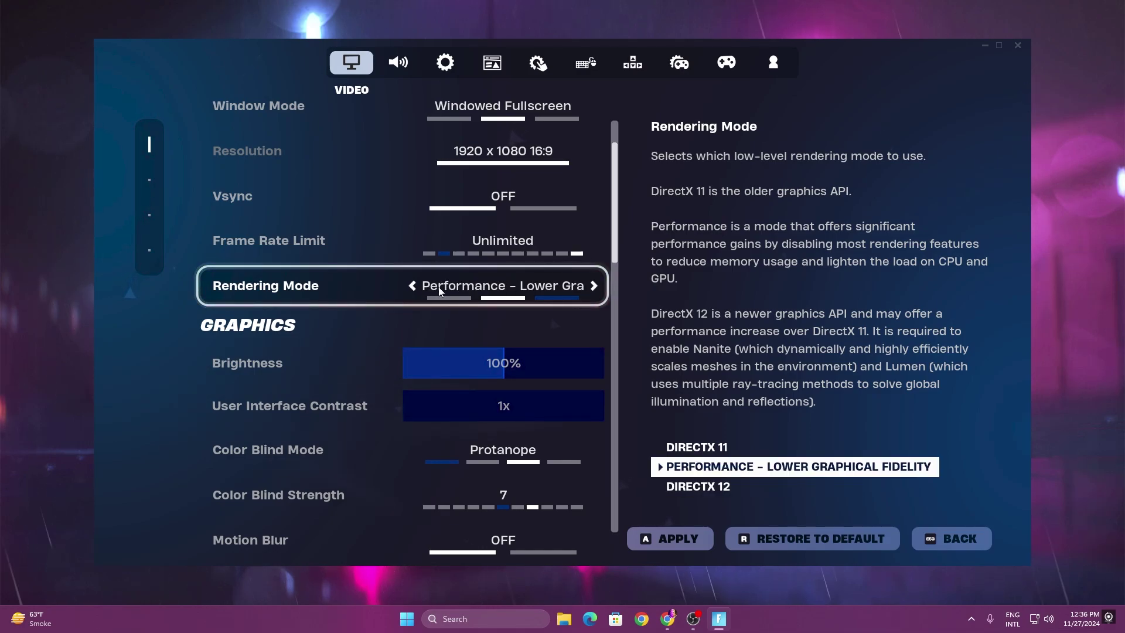
pyautogui.click(594, 286)
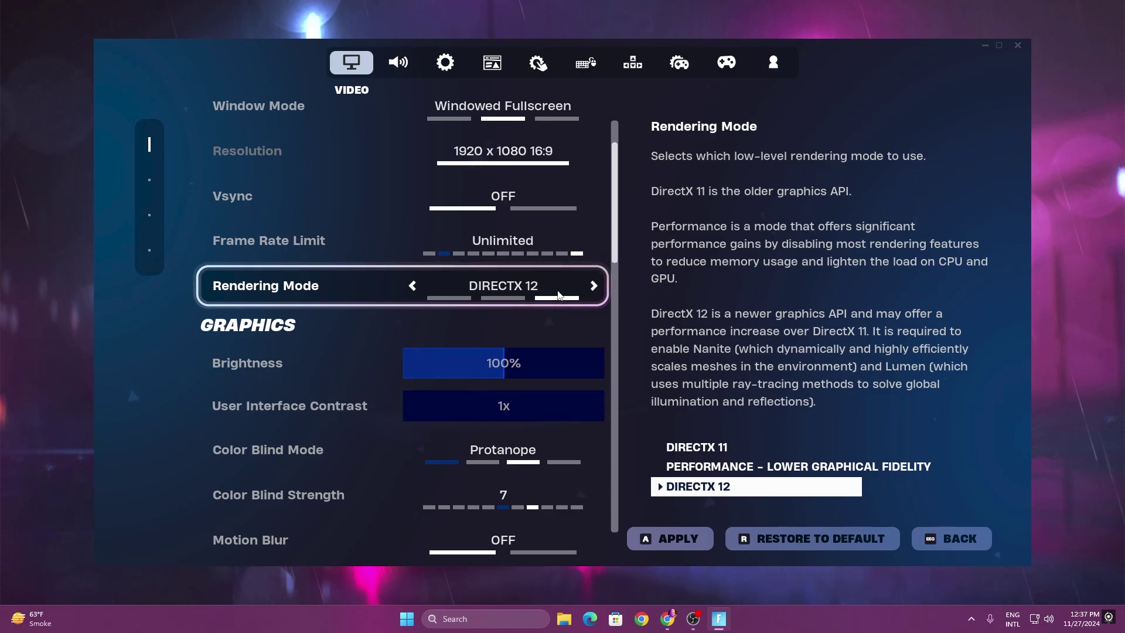
pyautogui.click(414, 287)
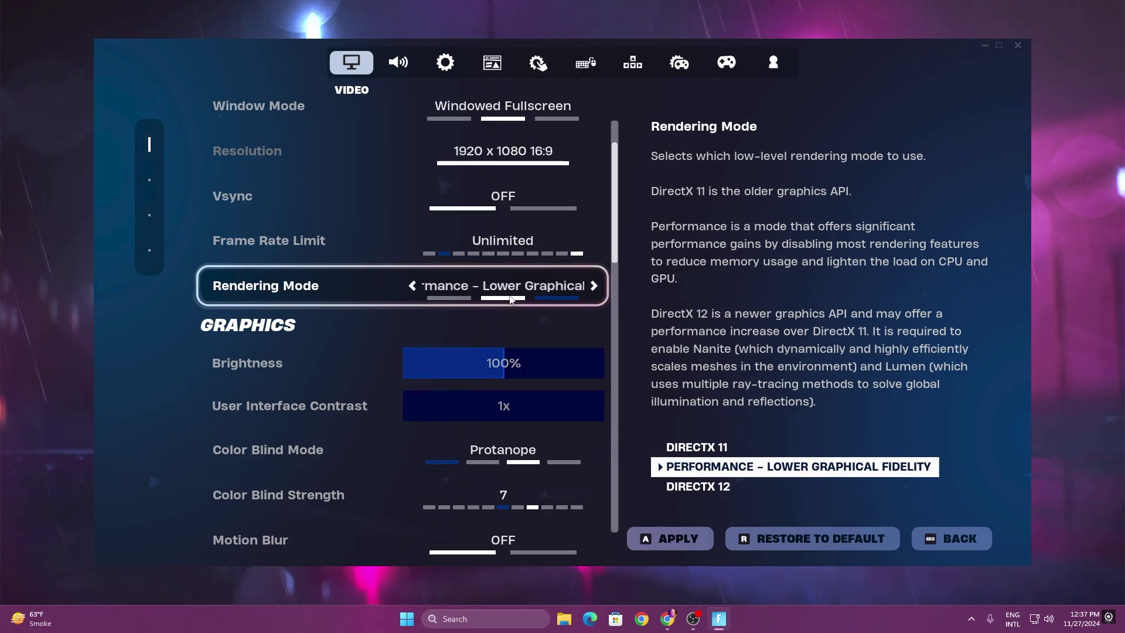
pyautogui.scroll(-2, 442, 307)
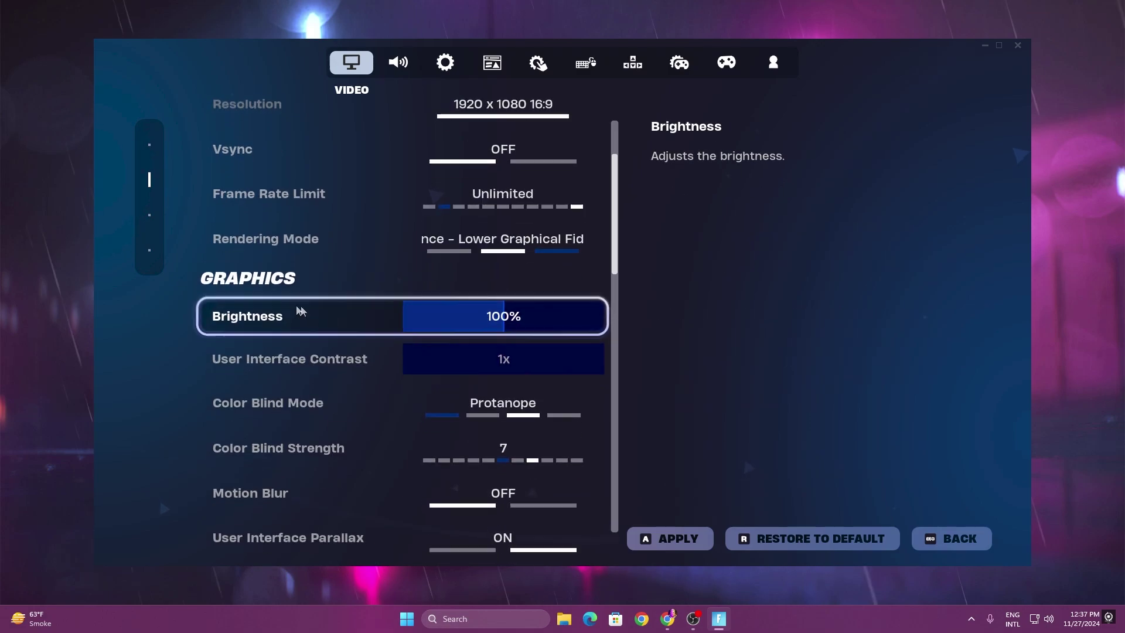
pyautogui.scroll(-2, 248, 322)
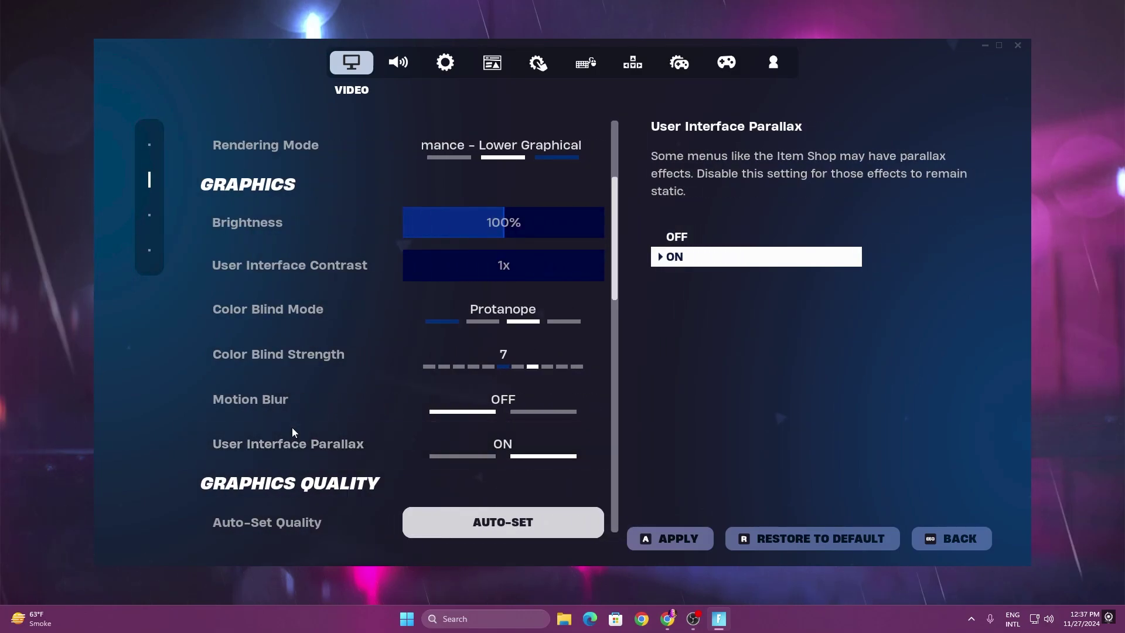
pyautogui.scroll(-1, 331, 340)
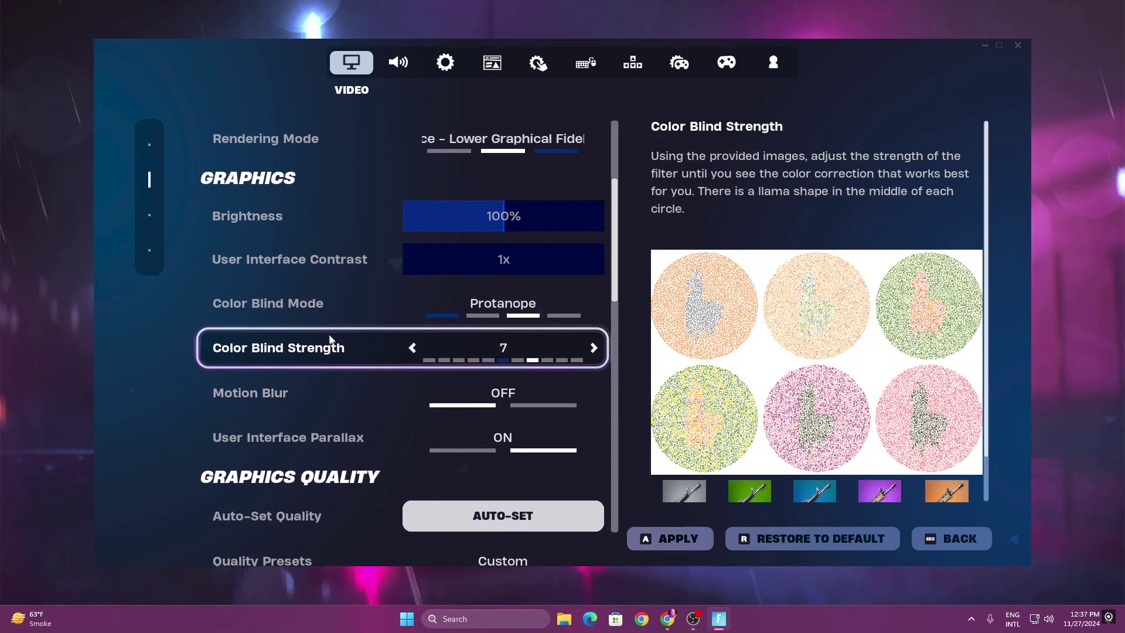
pyautogui.scroll(-4, 331, 340)
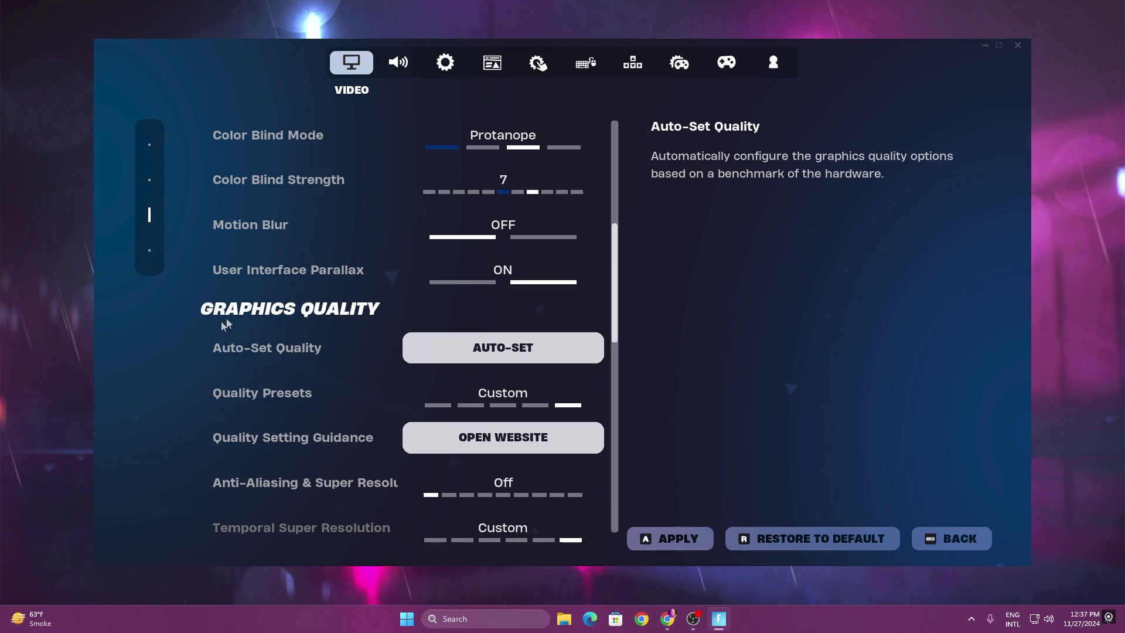
pyautogui.scroll(-2, 234, 316)
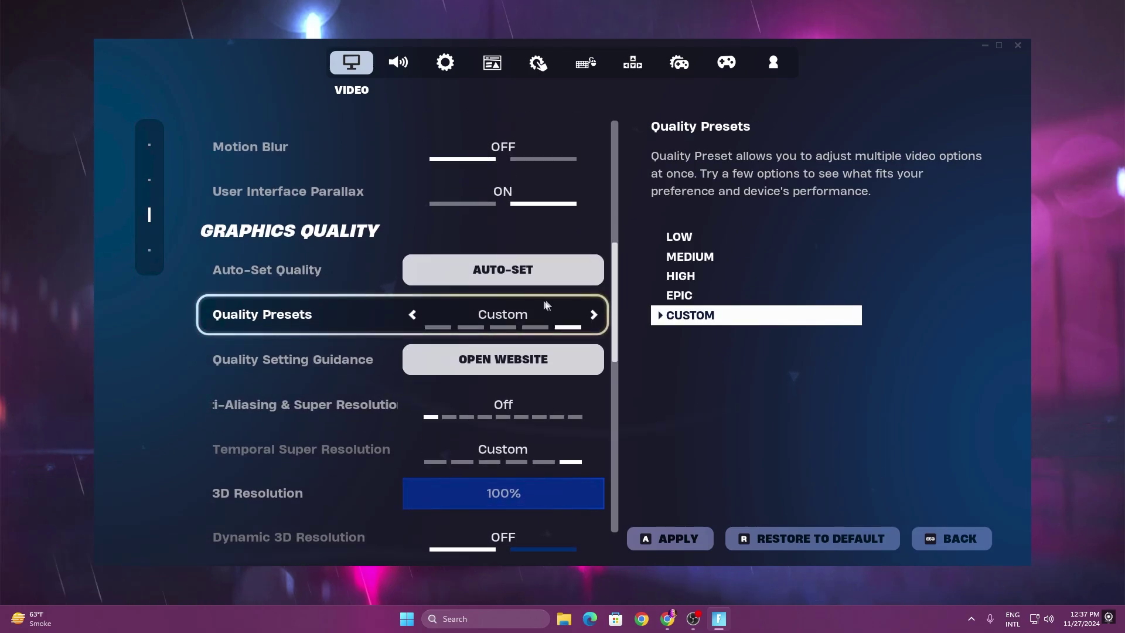
pyautogui.scroll(-2, 545, 305)
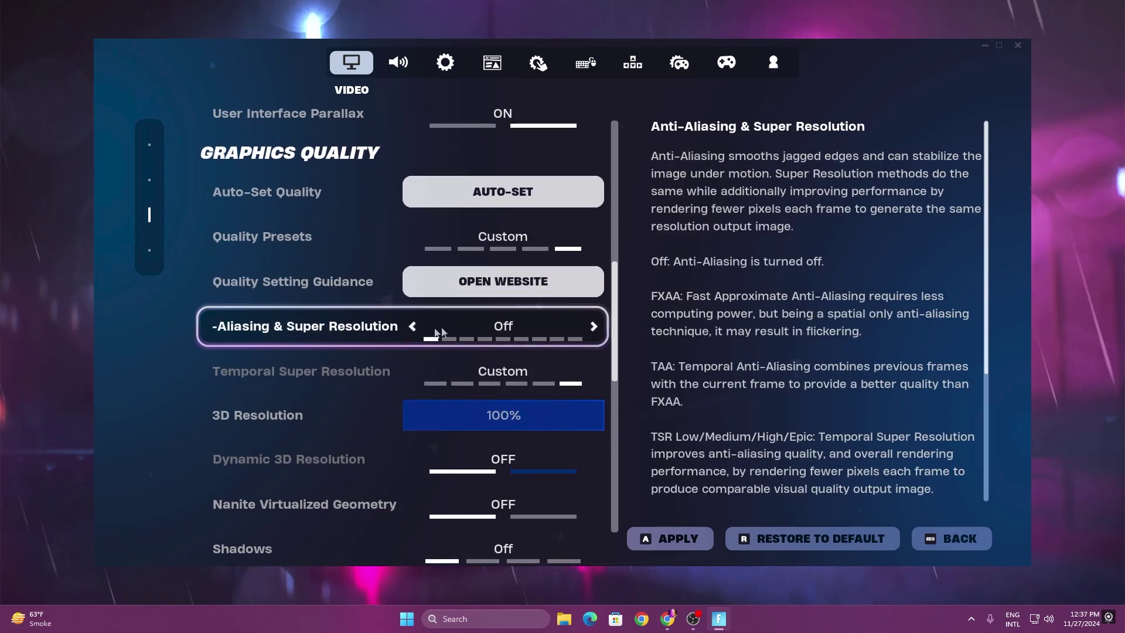
pyautogui.scroll(-1, 287, 375)
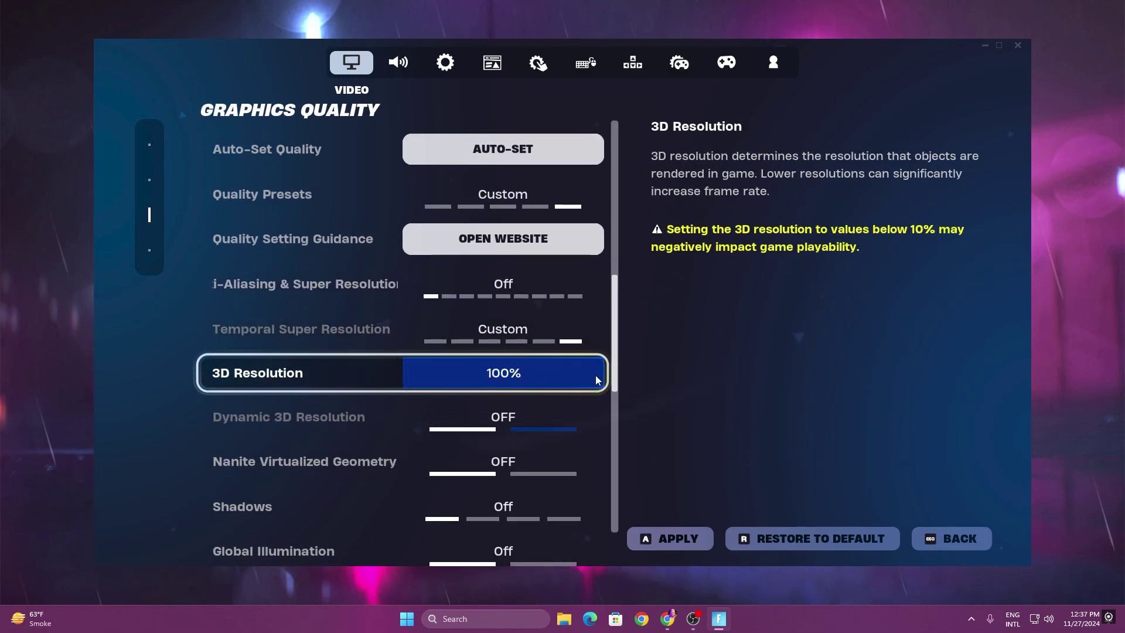
# Step: Lower 3D Resolution below 100% and review the Advanced Graphics options
pyautogui.moveTo(596, 377); pyautogui.dragTo(572, 375)
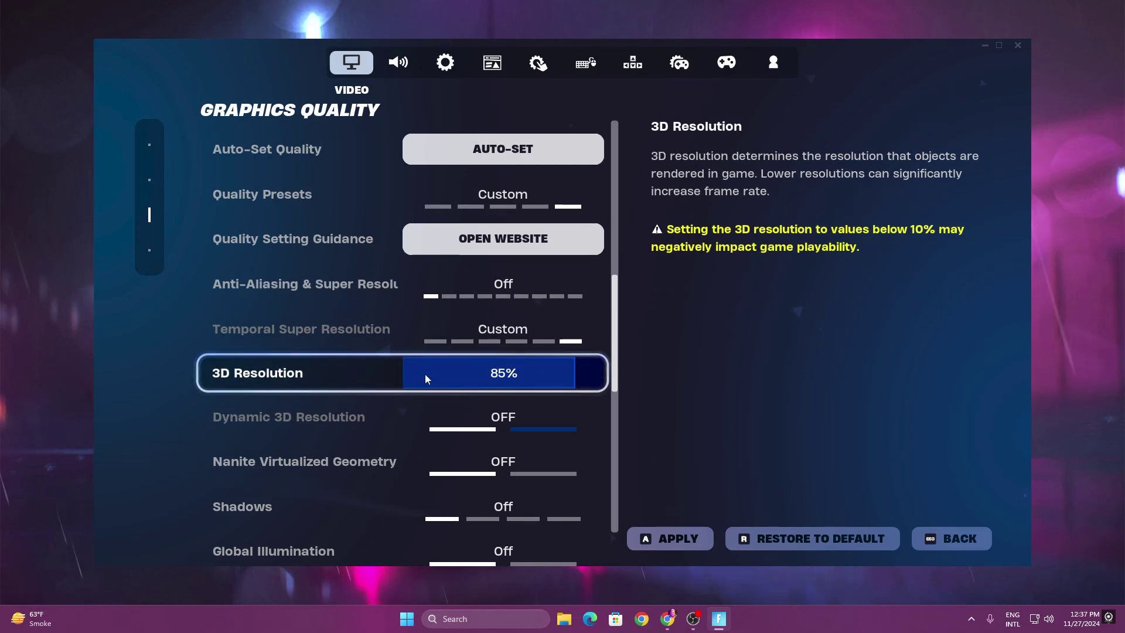
pyautogui.scroll(-5, 334, 223)
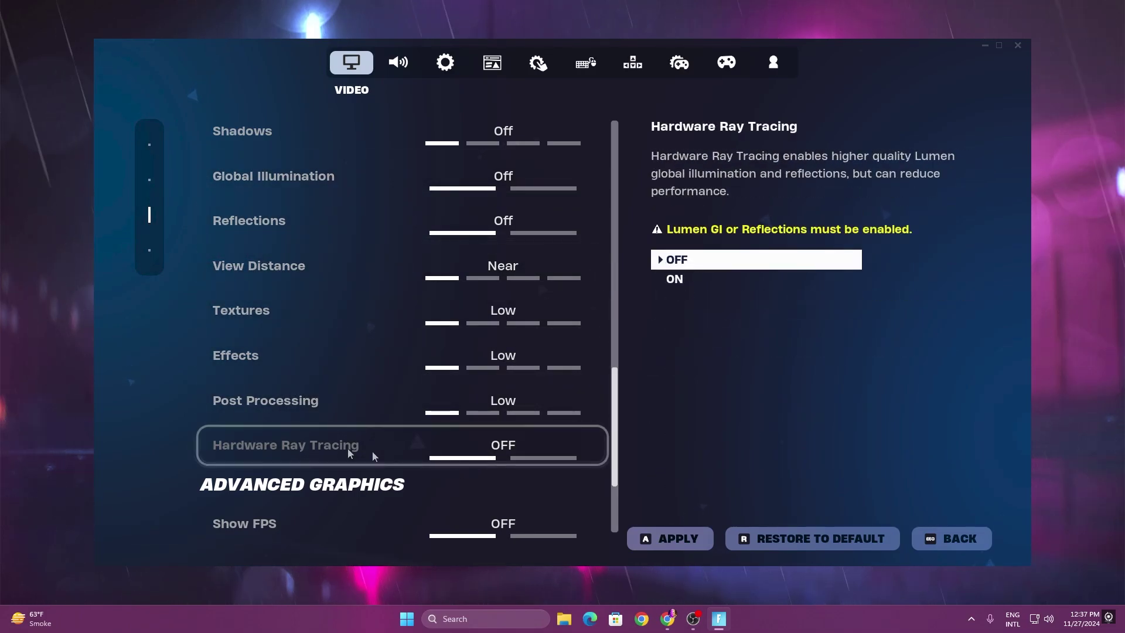
pyautogui.scroll(-2, 359, 416)
pyautogui.scroll(-2, 360, 416)
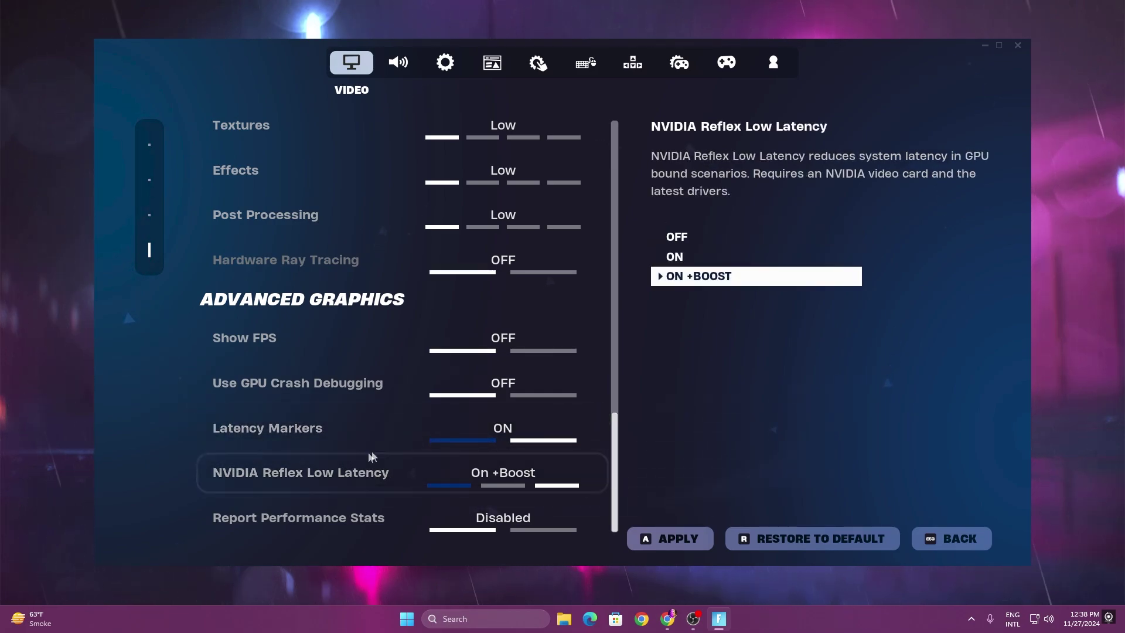
# Step: In Game settings, turn Record Replays, Record Large Team Replays and Record High Quality Replays OFF
pyautogui.click(445, 62)
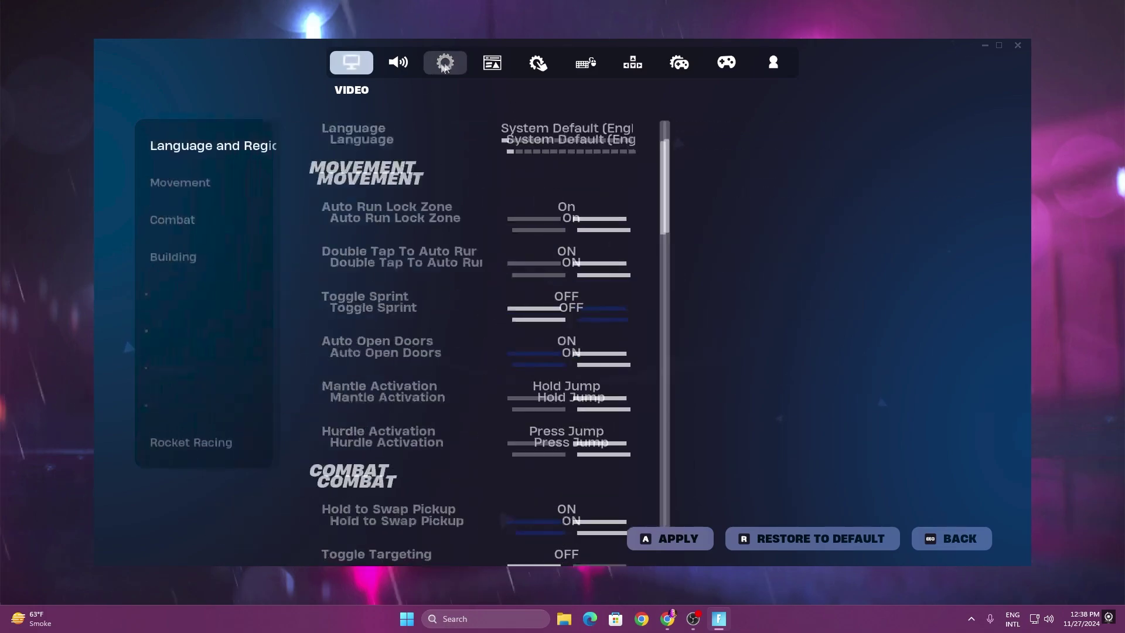
pyautogui.scroll(-12, 342, 238)
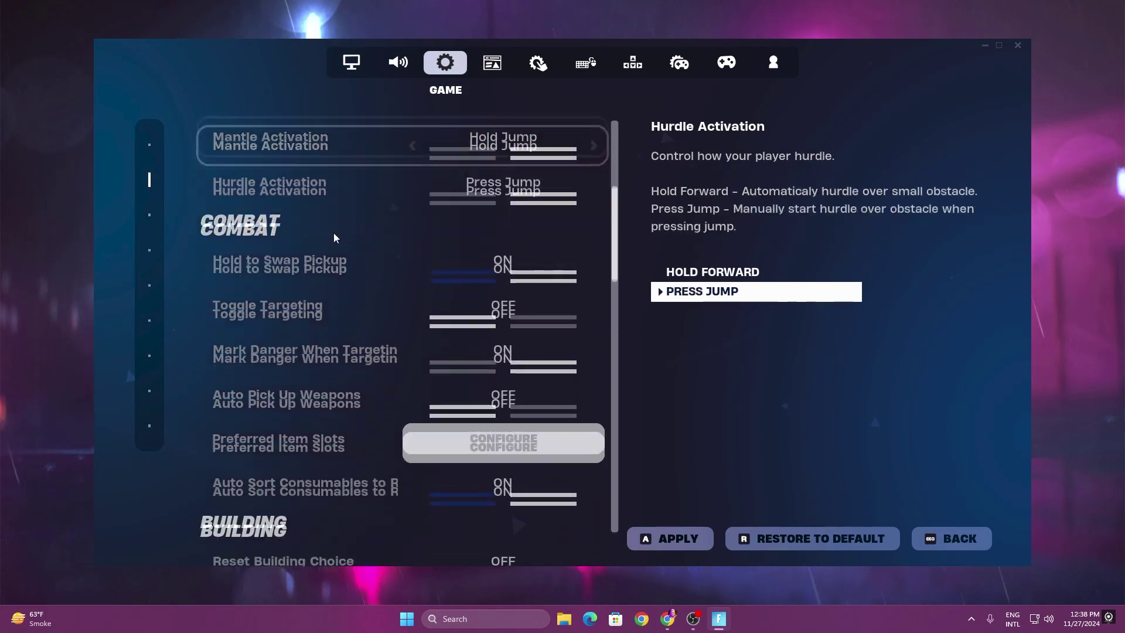
pyautogui.scroll(-8, 342, 238)
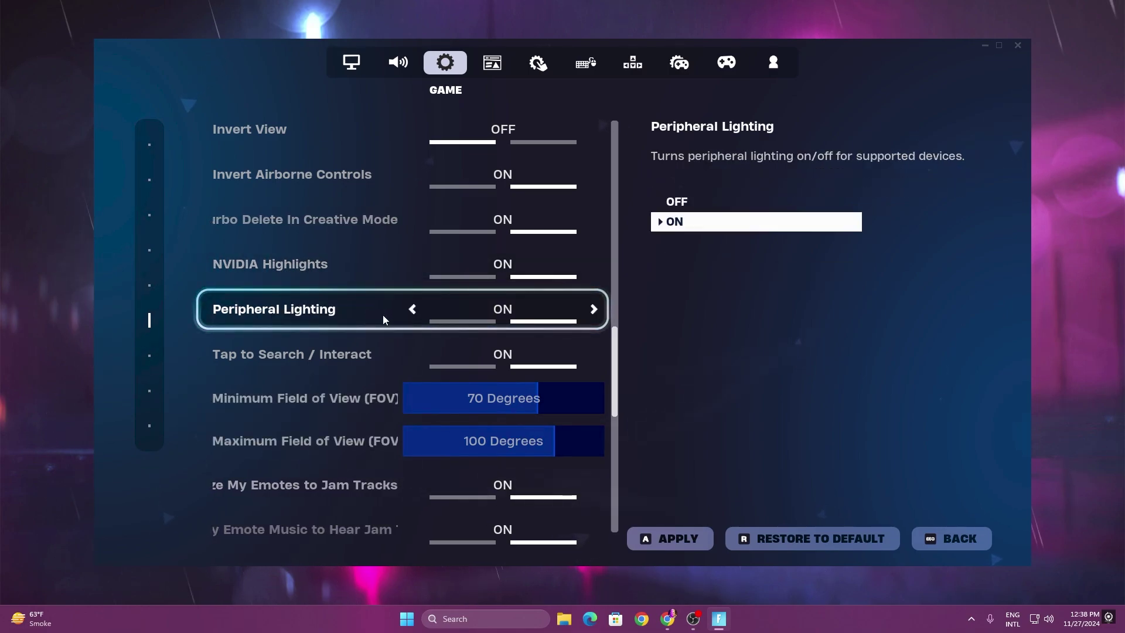
pyautogui.scroll(-5, 329, 319)
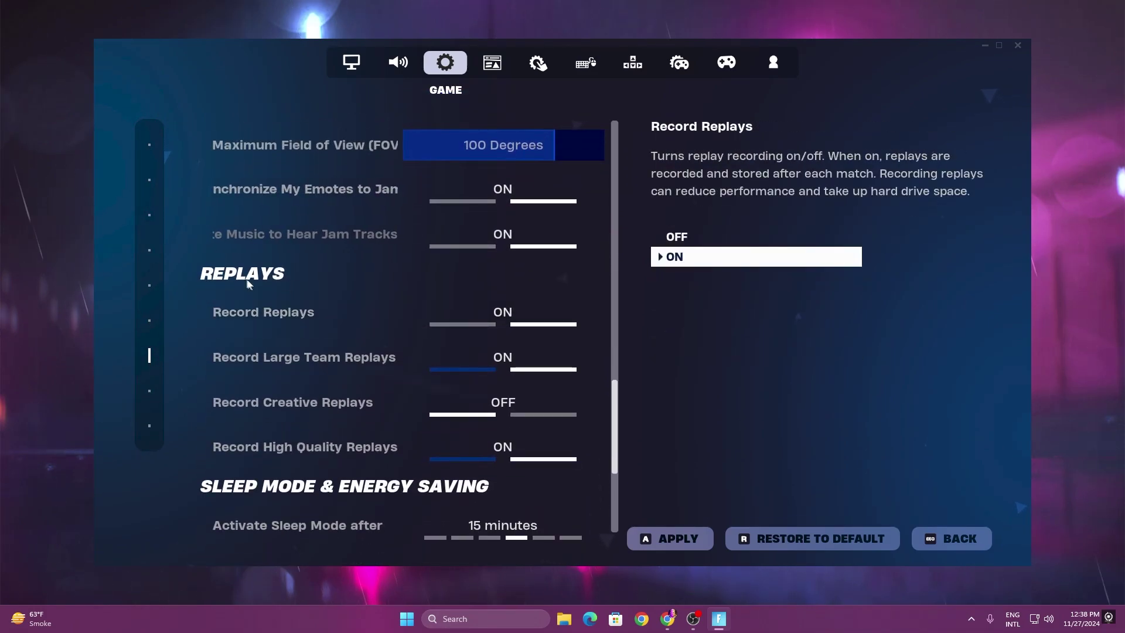
pyautogui.click(415, 319)
pyautogui.click(412, 357)
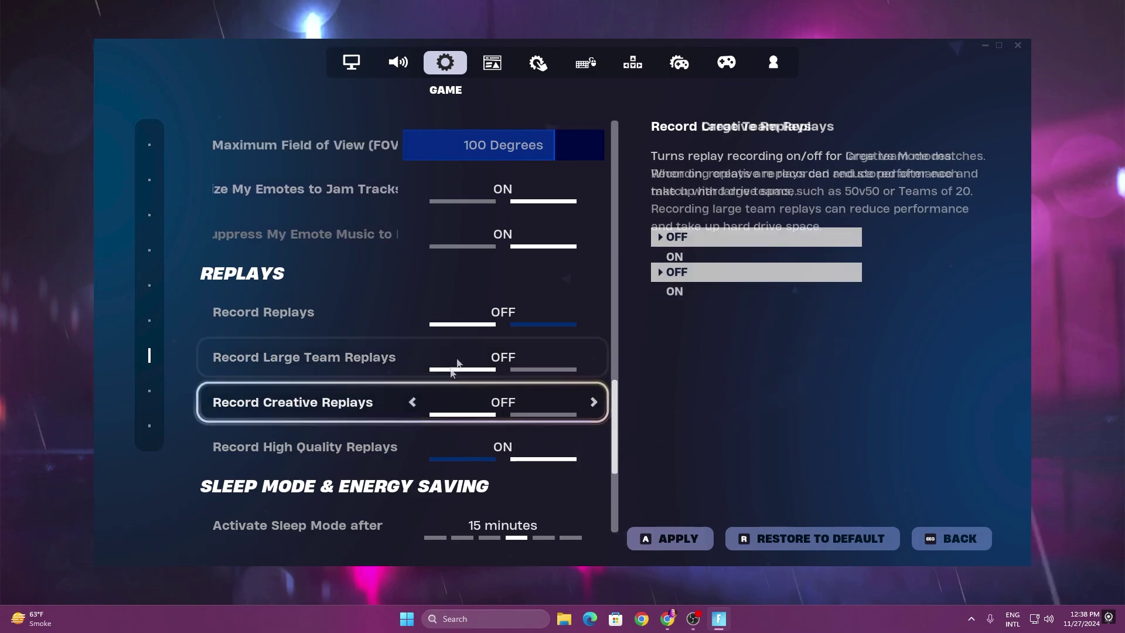
pyautogui.click(413, 448)
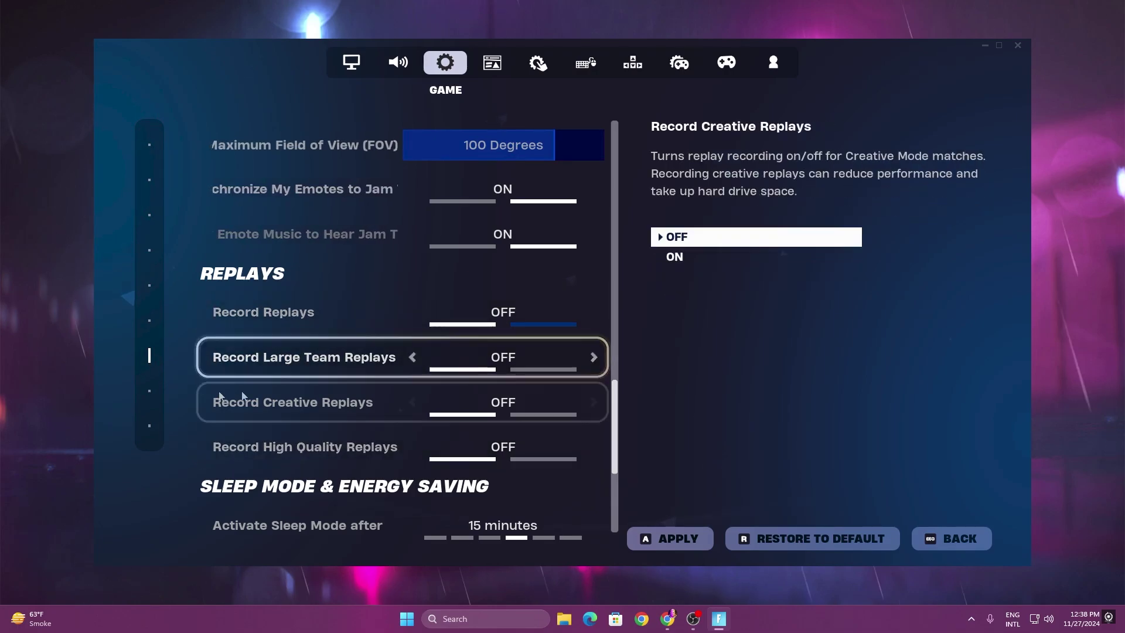
pyautogui.scroll(-1, 213, 394)
pyautogui.scroll(-2, 216, 313)
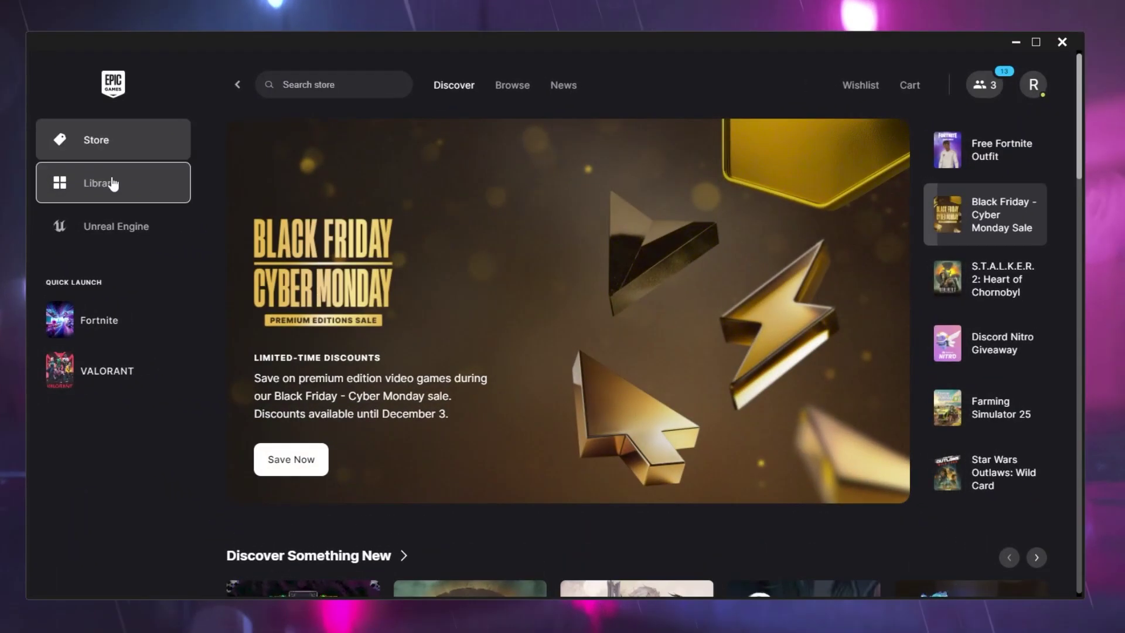
# Step: Apply Fortnite's installation options with DirectX 12 Shaders and Pre-download Streamed Assets checked
pyautogui.click(158, 203)
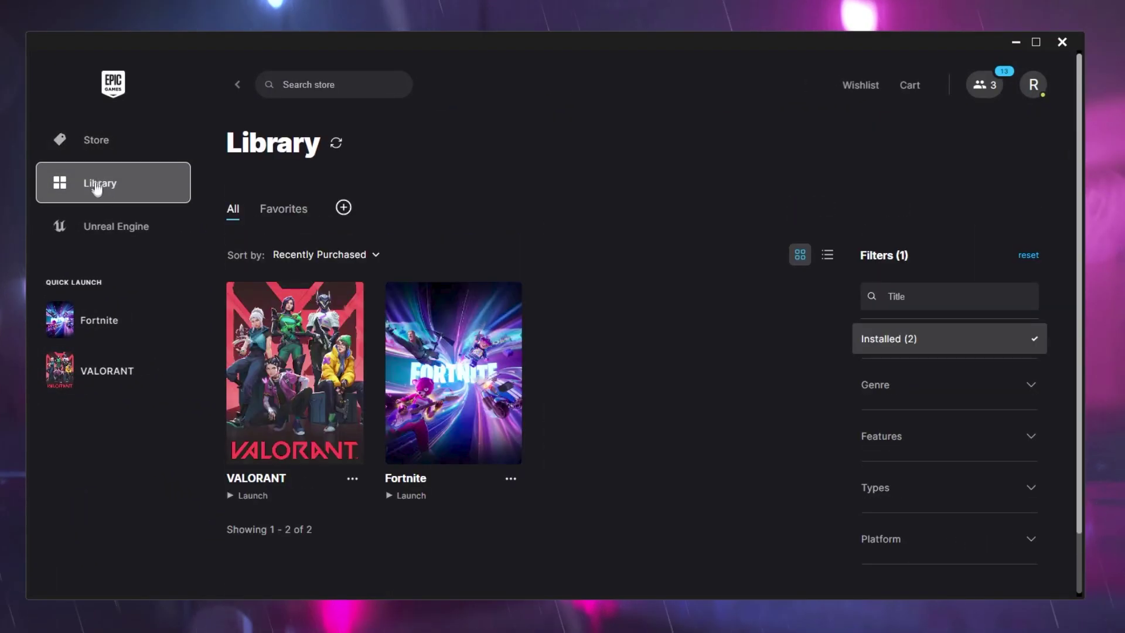
pyautogui.click(510, 485)
pyautogui.click(534, 317)
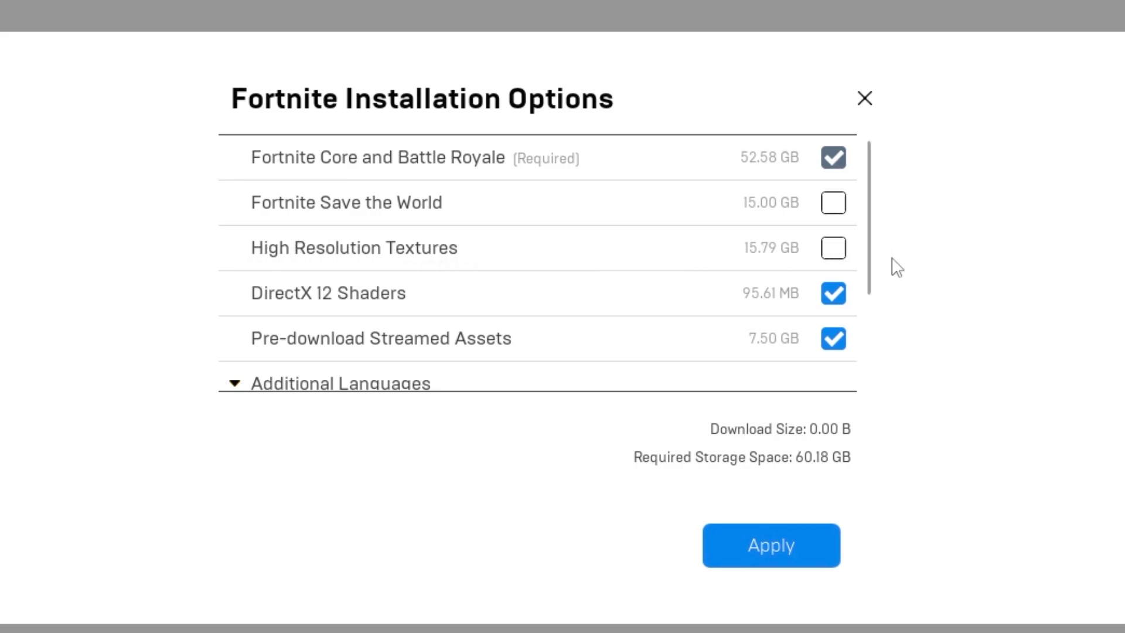
pyautogui.scroll(-2, 554, 258)
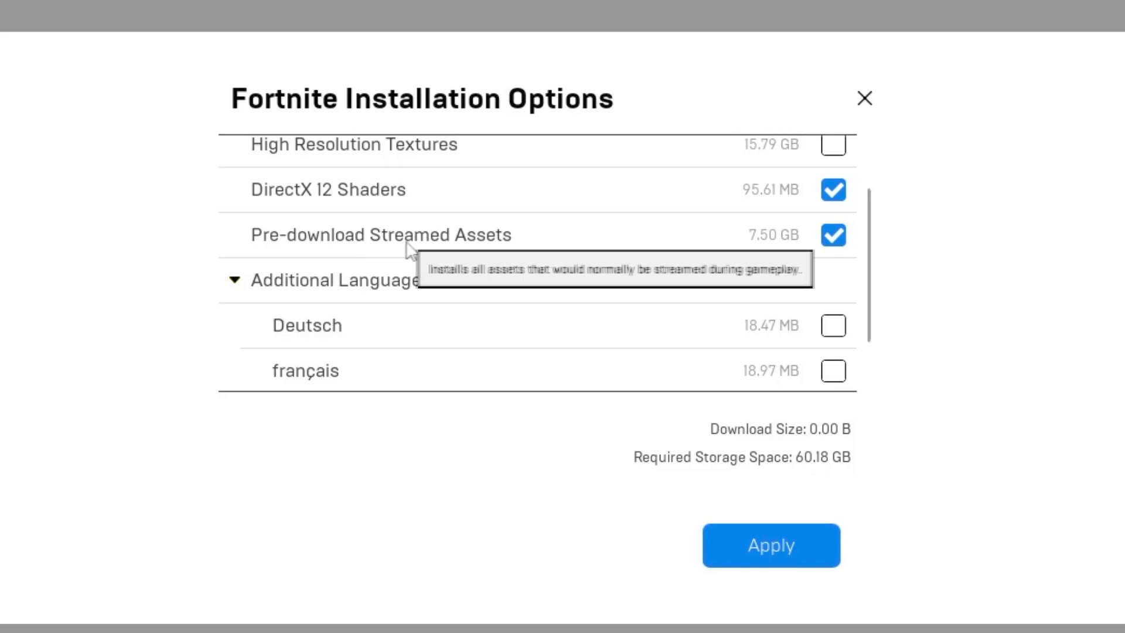
pyautogui.moveTo(378, 238)
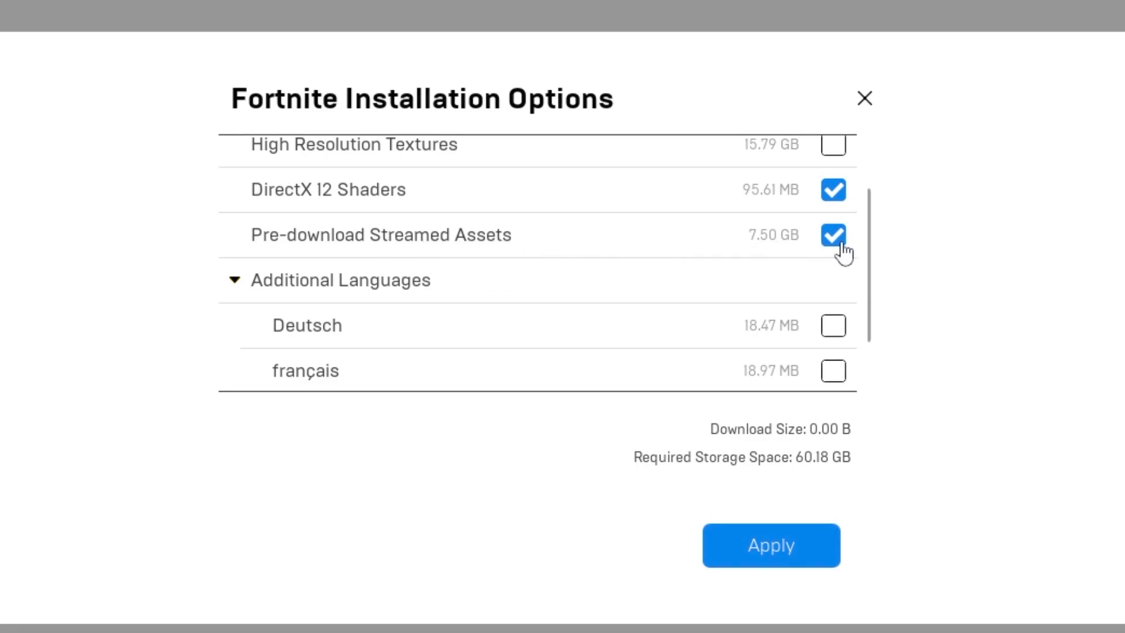
pyautogui.scroll(2, 667, 190)
pyautogui.scroll(-2, 415, 375)
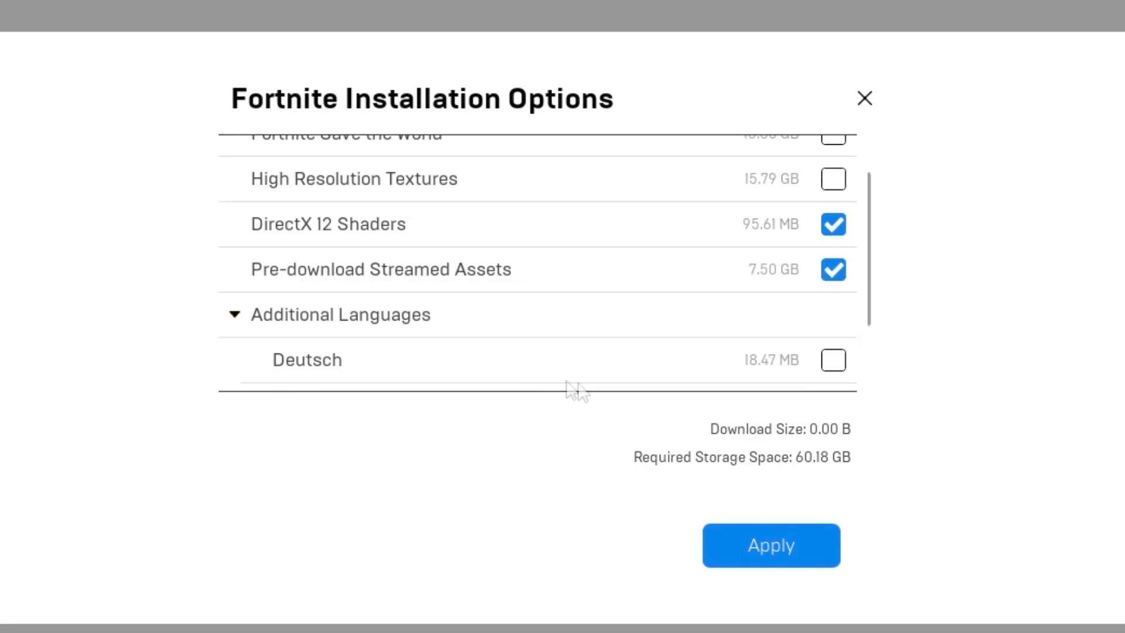
pyautogui.click(762, 551)
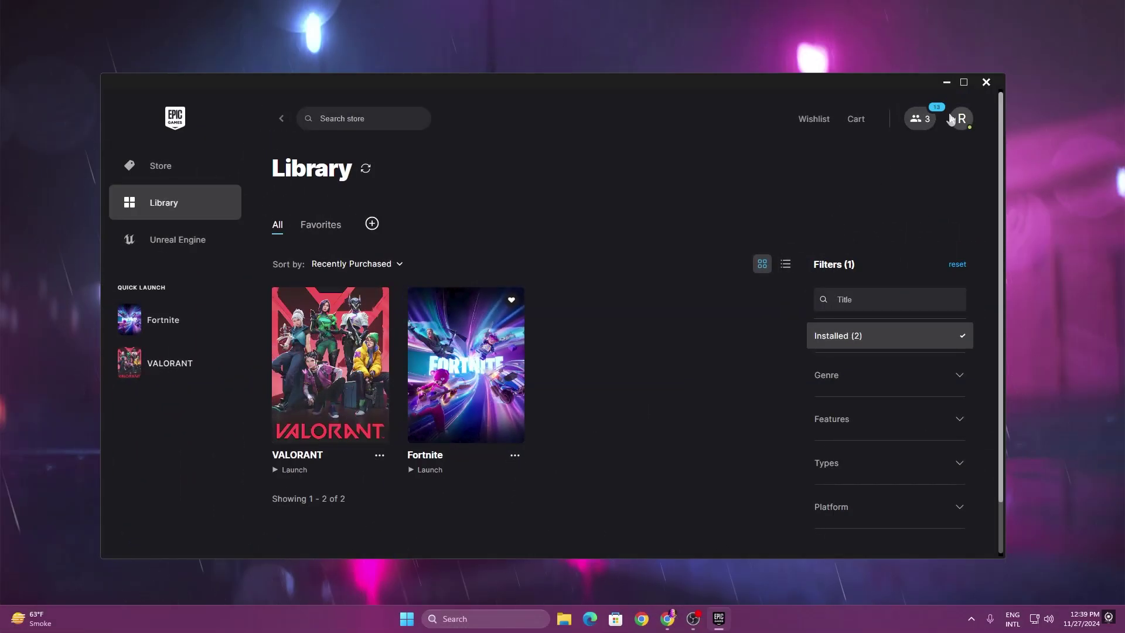
# Step: In launcher settings, give Fortnite the command line argument -USEALLAVAILABLECORES, then return to Library
pyautogui.click(961, 118)
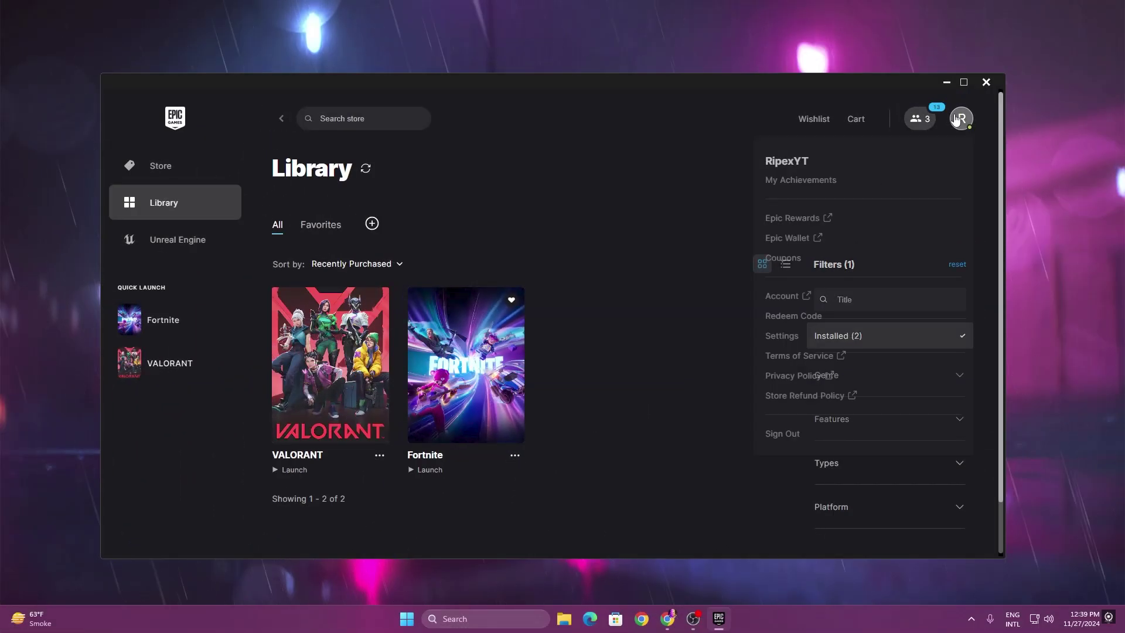
pyautogui.click(794, 337)
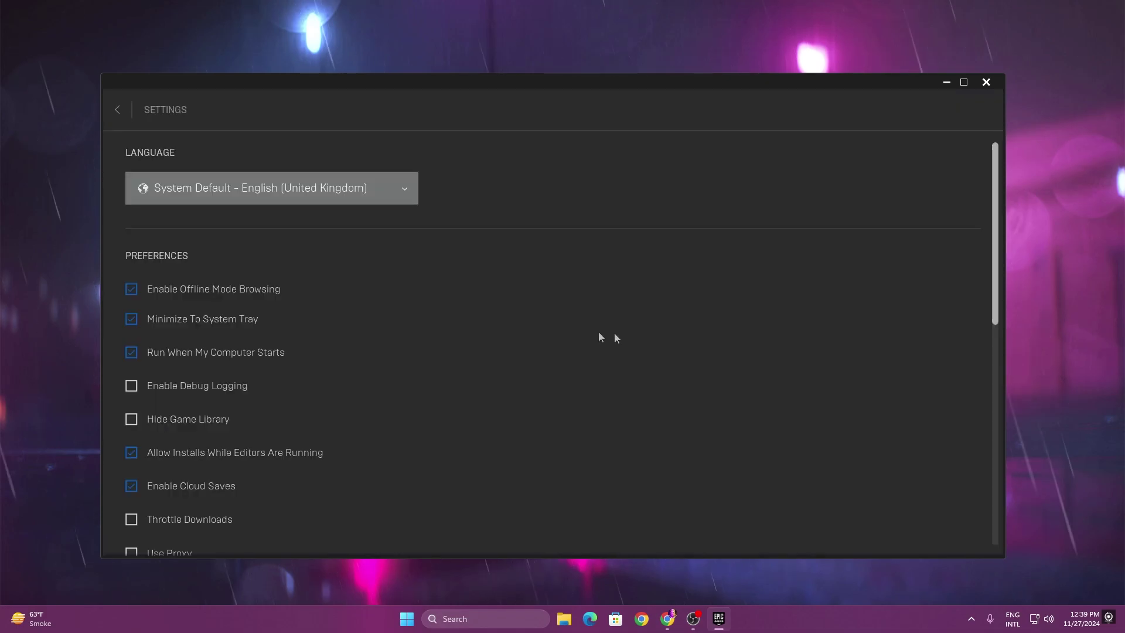
pyautogui.scroll(-5, 585, 298)
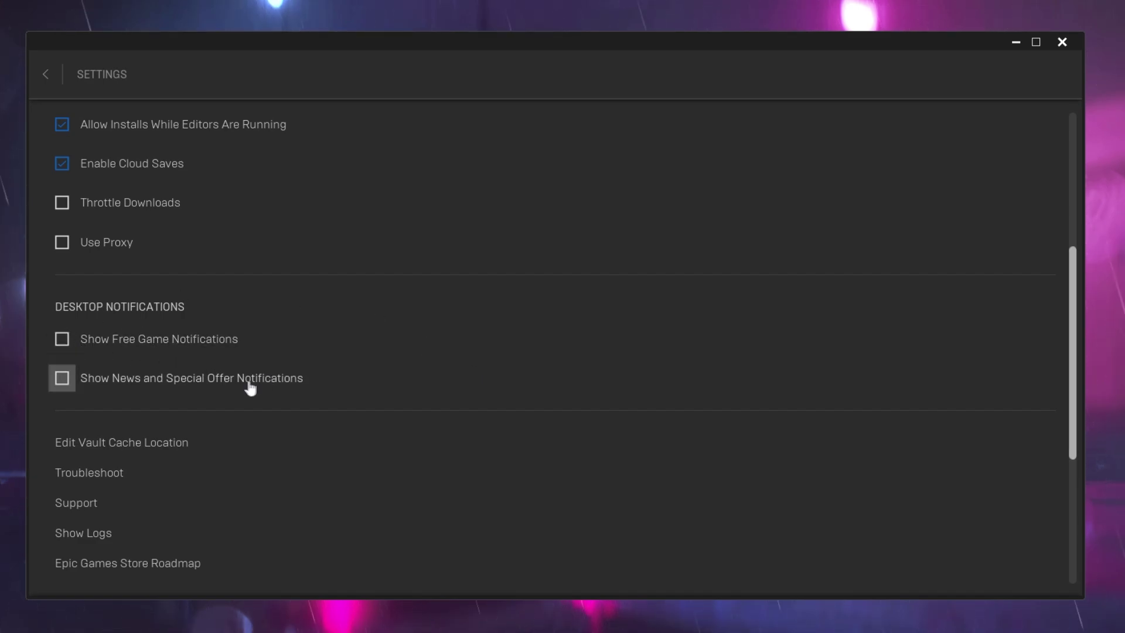
pyautogui.scroll(-5, 533, 284)
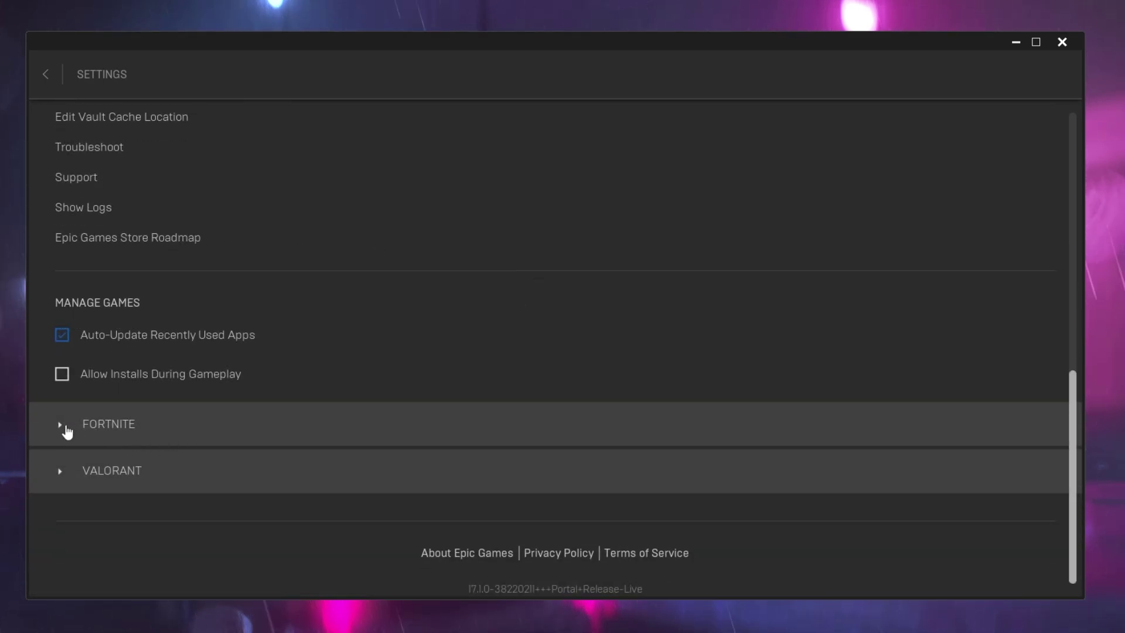
pyautogui.click(66, 428)
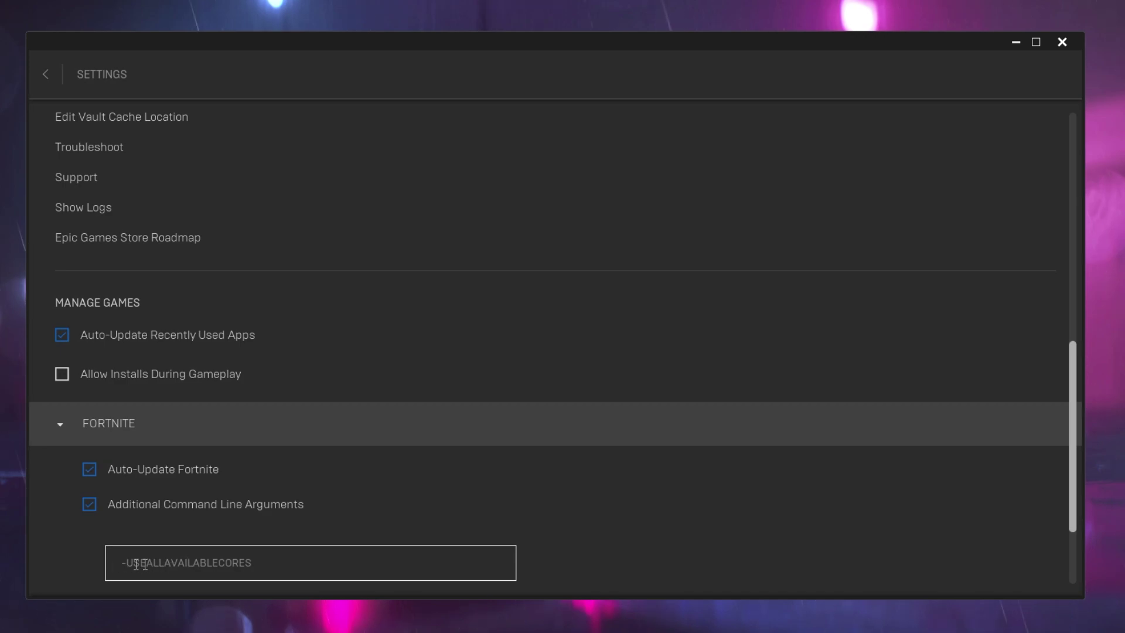
pyautogui.click(61, 84)
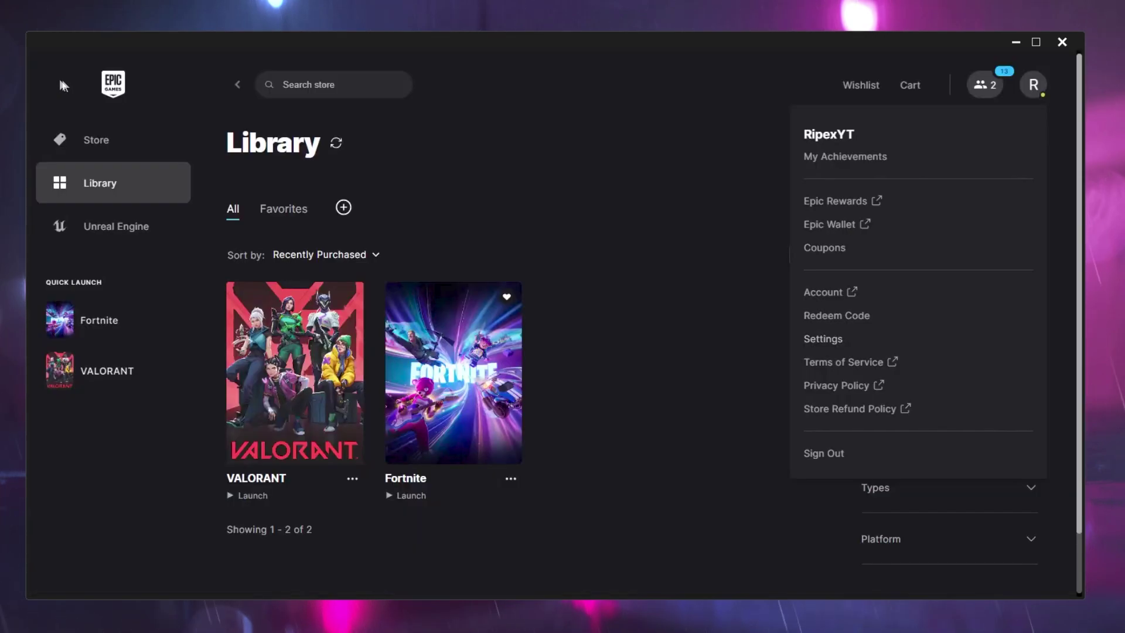
# Step: Close the Epic Games Launcher, select both desktop icons, and minimize the uptopacks.com browser
pyautogui.click(1062, 43)
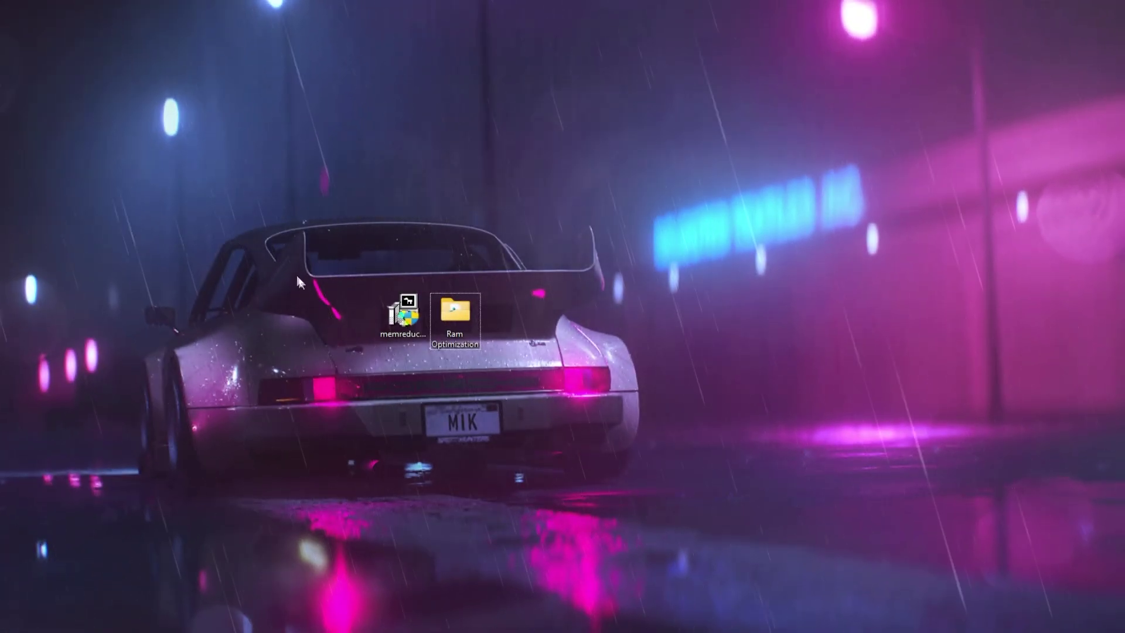
pyautogui.moveTo(305, 249); pyautogui.dragTo(565, 396)
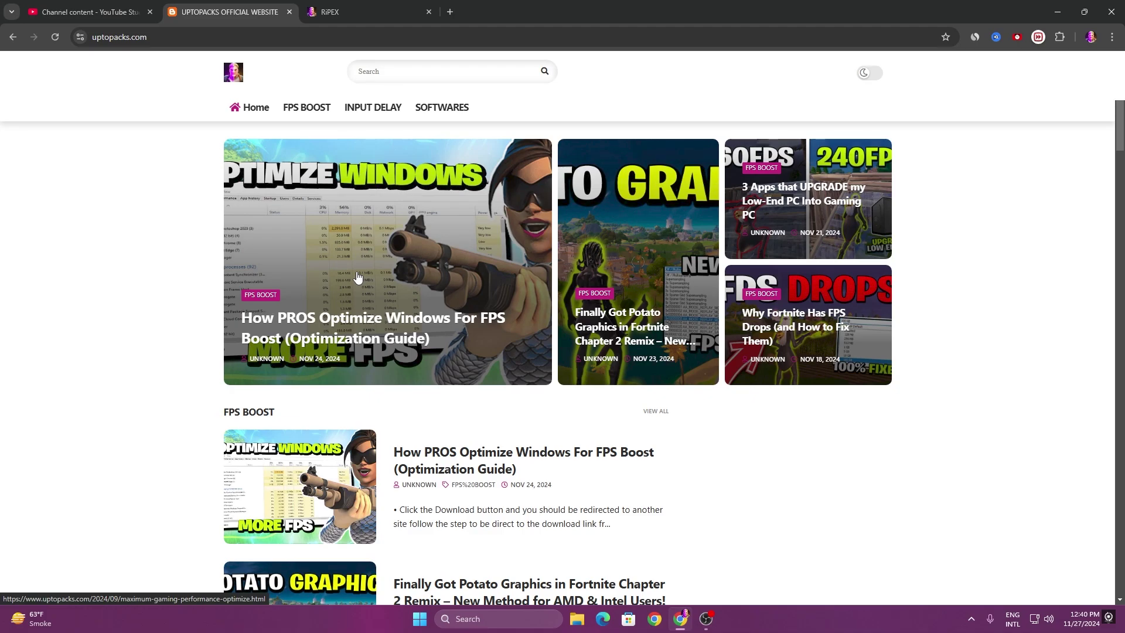
pyautogui.click(1057, 11)
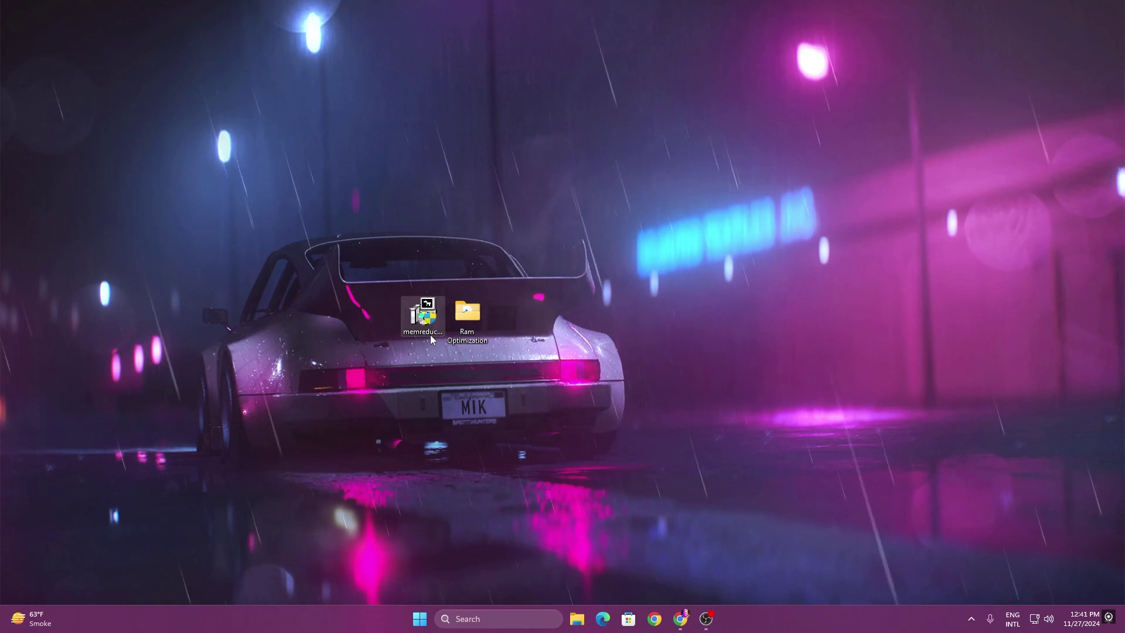
# Step: Merge 16GB Ram.reg from the Ram Optimization folder into the registry, then close the folder
pyautogui.doubleClick(473, 315)
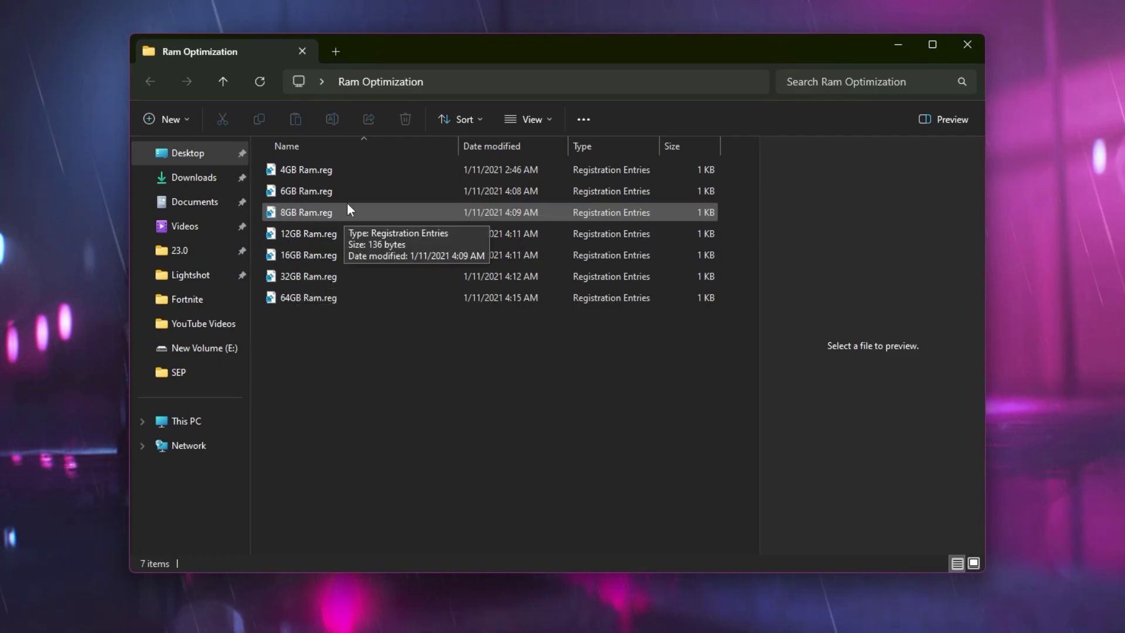
pyautogui.doubleClick(328, 255)
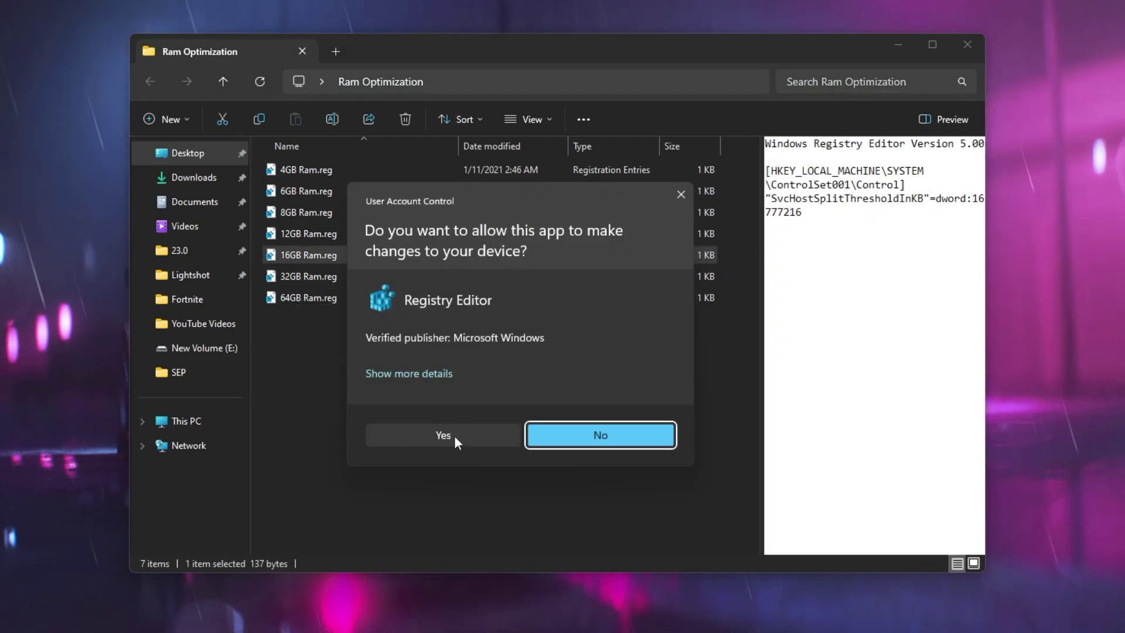
pyautogui.click(455, 435)
pyautogui.click(706, 284)
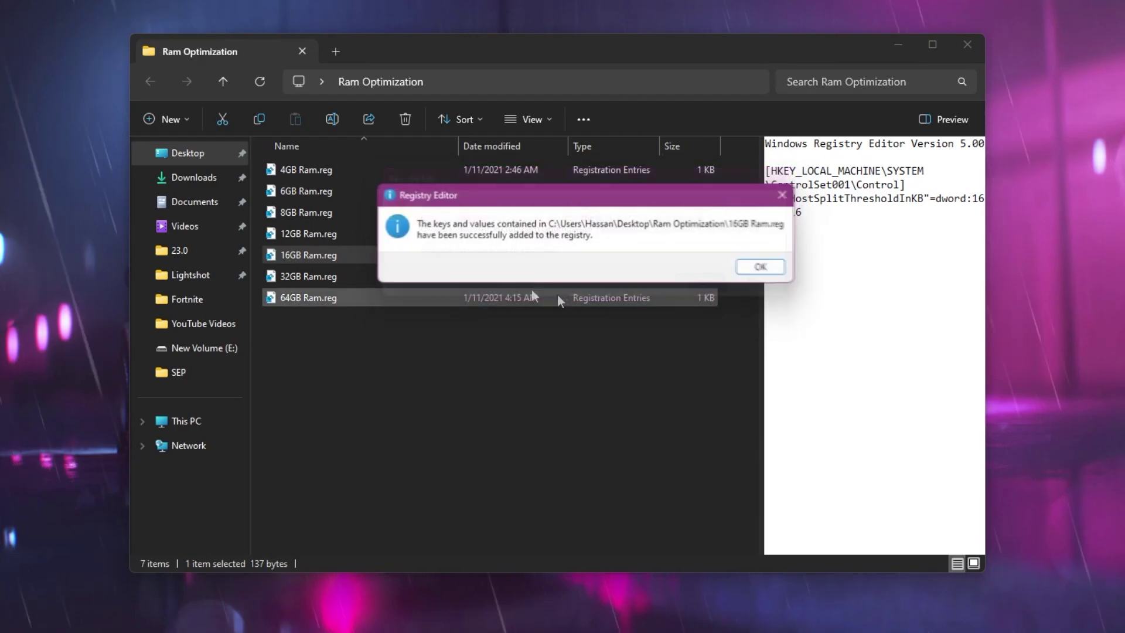
pyautogui.click(765, 268)
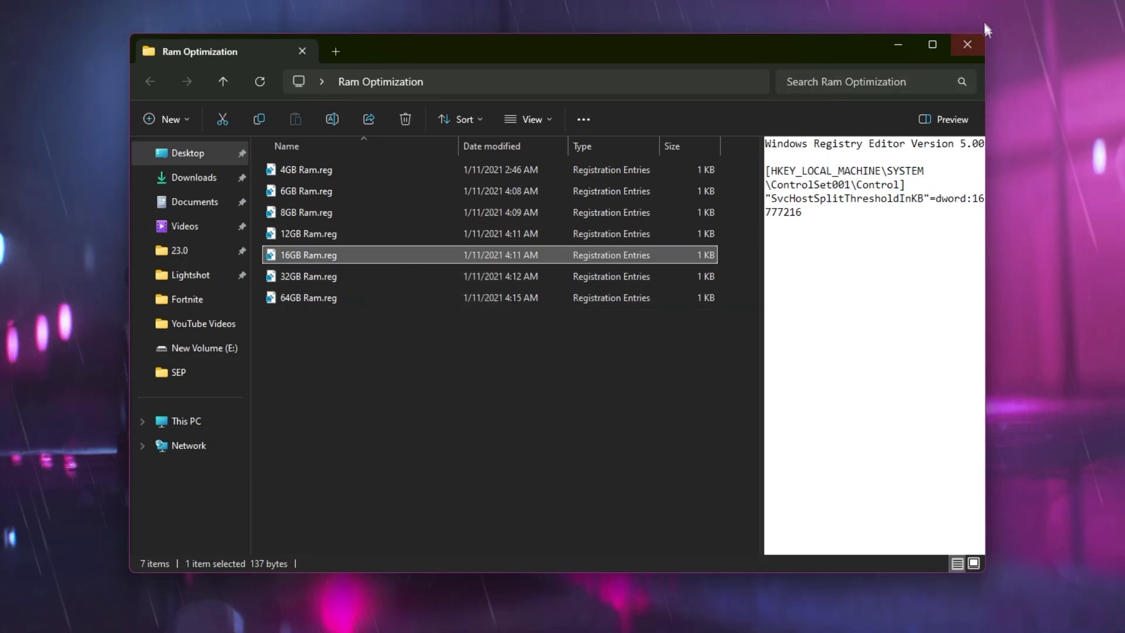
pyautogui.click(962, 48)
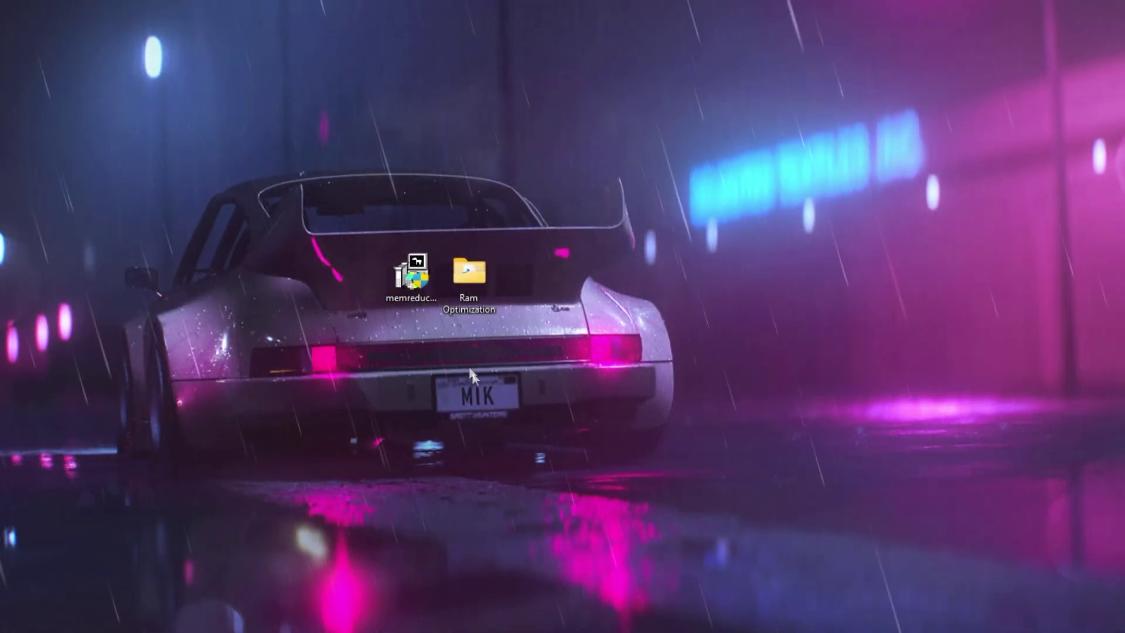
# Step: Run memreduct-3.4-setup.exe, accept the license and install to the default location
pyautogui.doubleClick(400, 282)
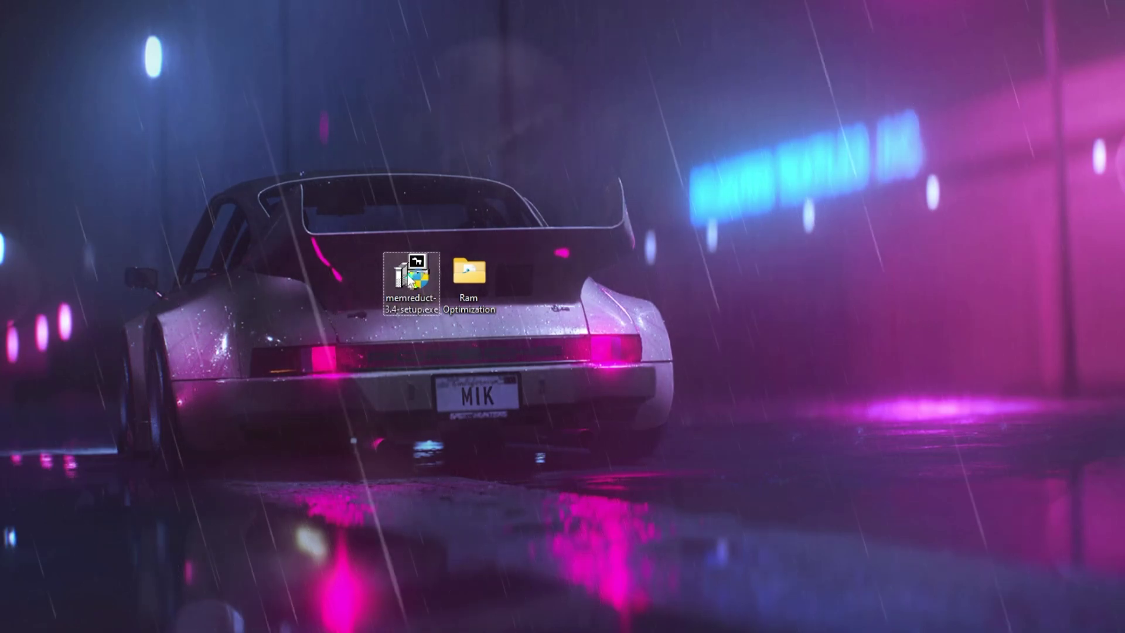
pyautogui.click(529, 345)
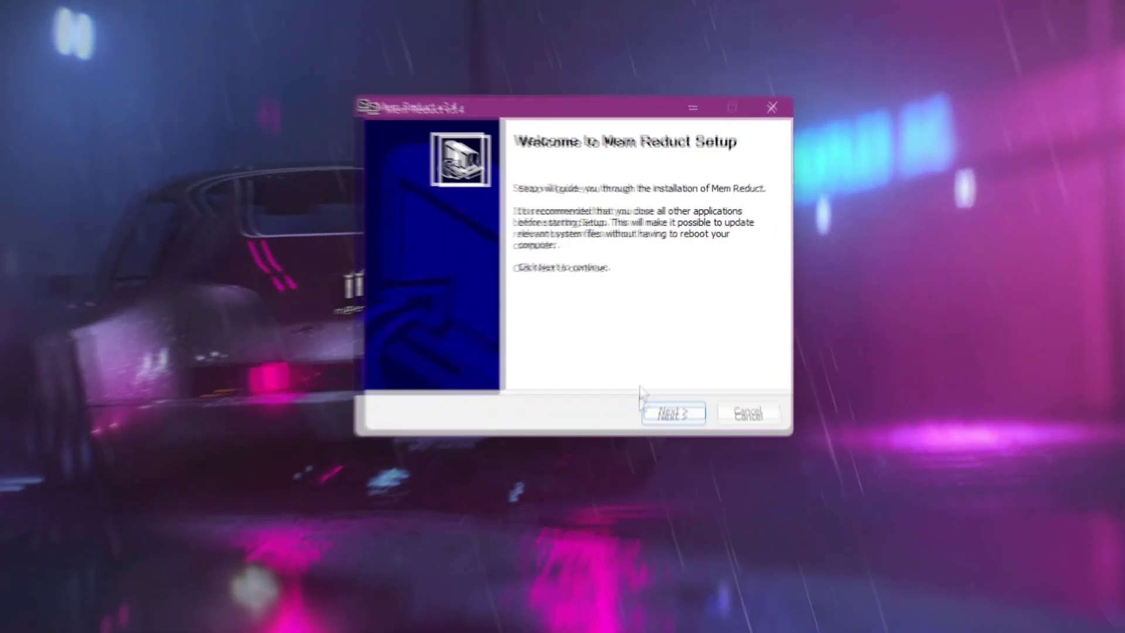
pyautogui.click(673, 414)
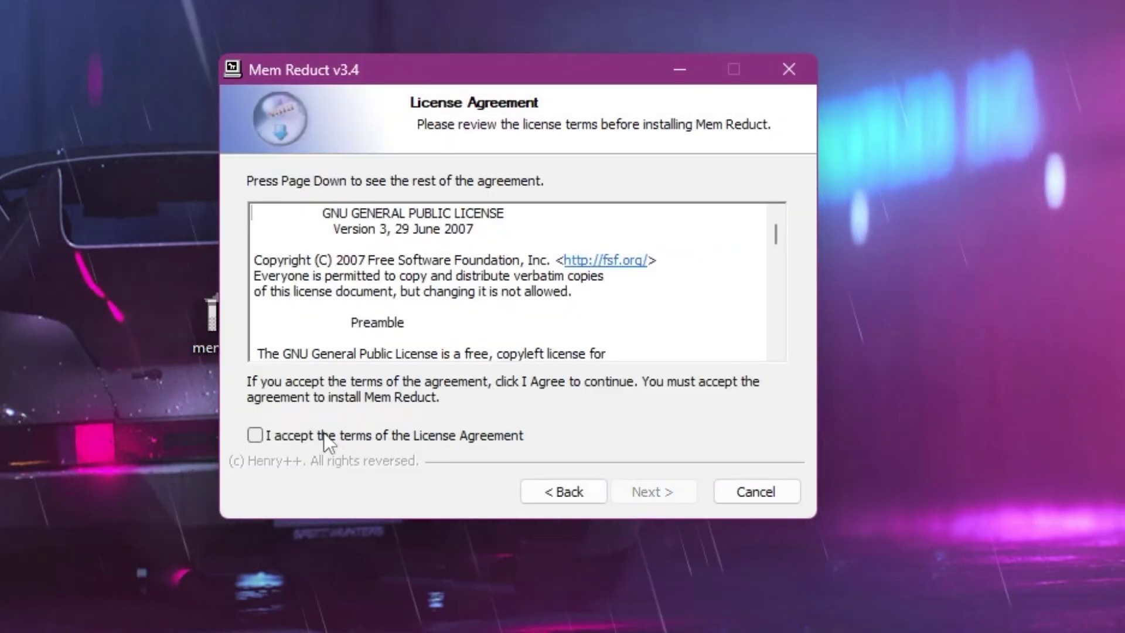
pyautogui.click(398, 379)
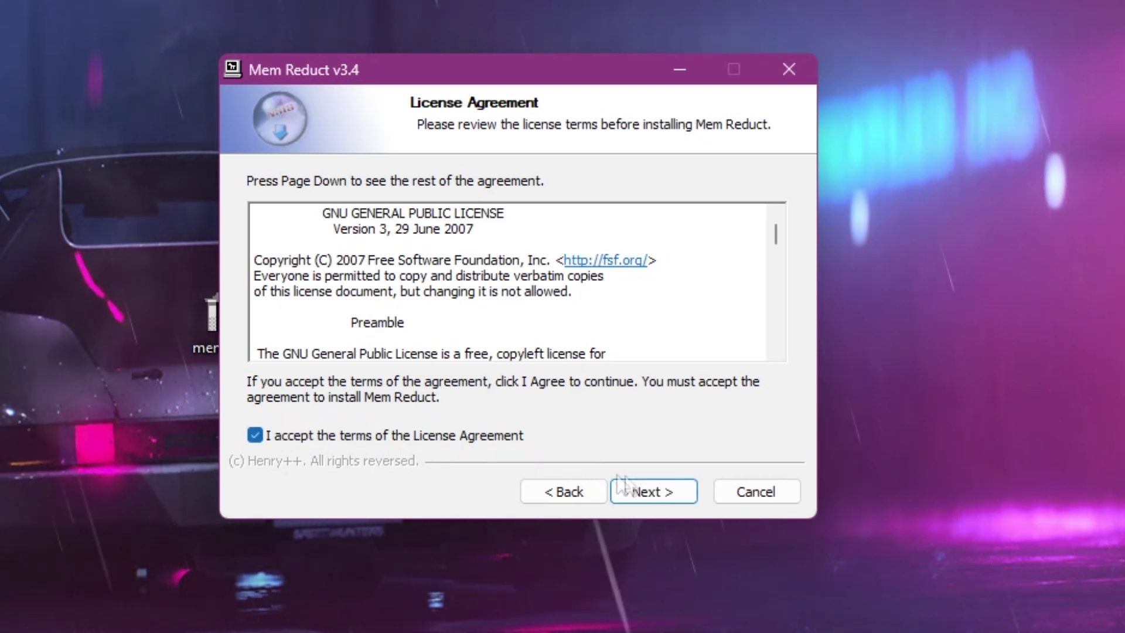
pyautogui.click(668, 492)
pyautogui.click(669, 490)
pyautogui.click(670, 491)
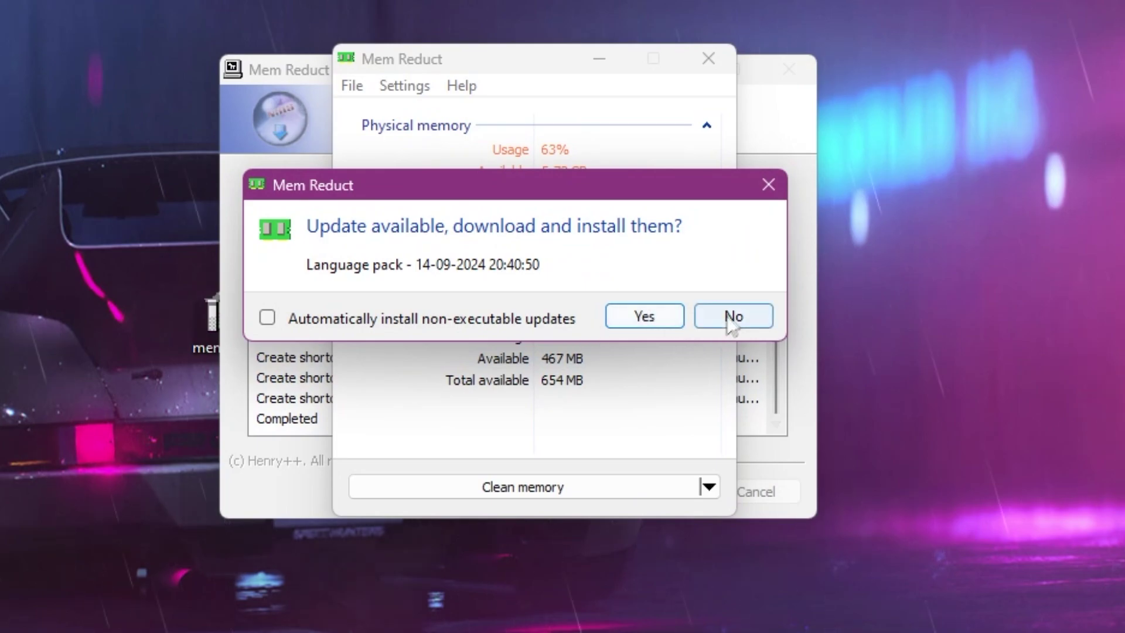
# Step: Decline the language pack update and finish setup without relaunching Mem Reduct
pyautogui.click(731, 317)
pyautogui.click(771, 110)
pyautogui.click(663, 490)
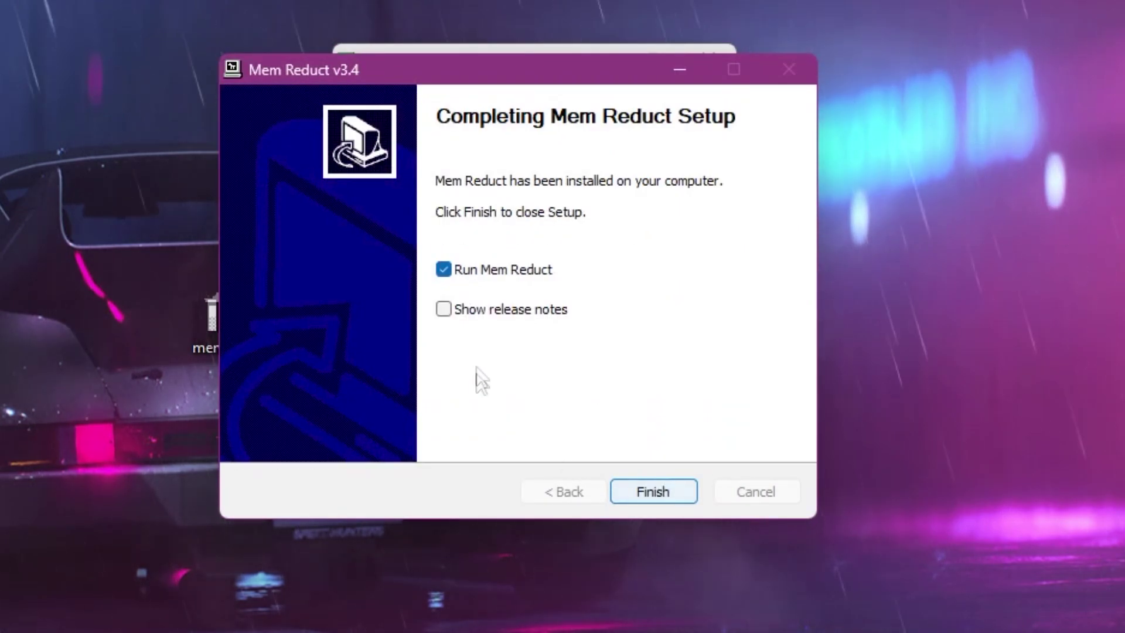
pyautogui.click(466, 268)
pyautogui.click(657, 491)
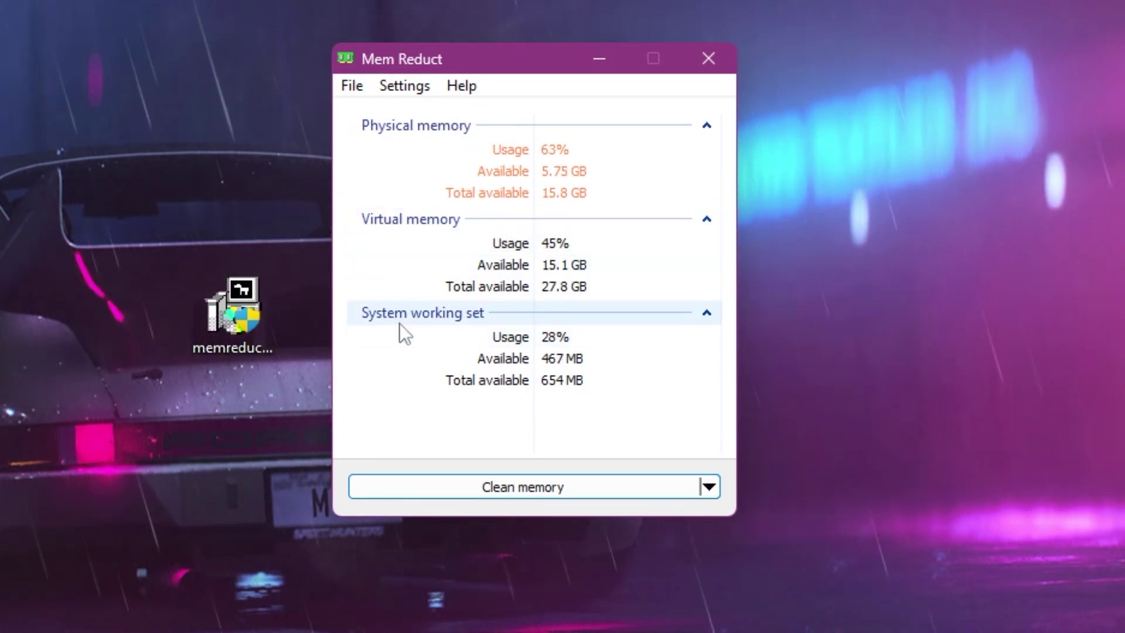
# Step: Clean memory in Mem Reduct, reopen it from the system tray, and clean again, reaching 29% usage
pyautogui.click(517, 488)
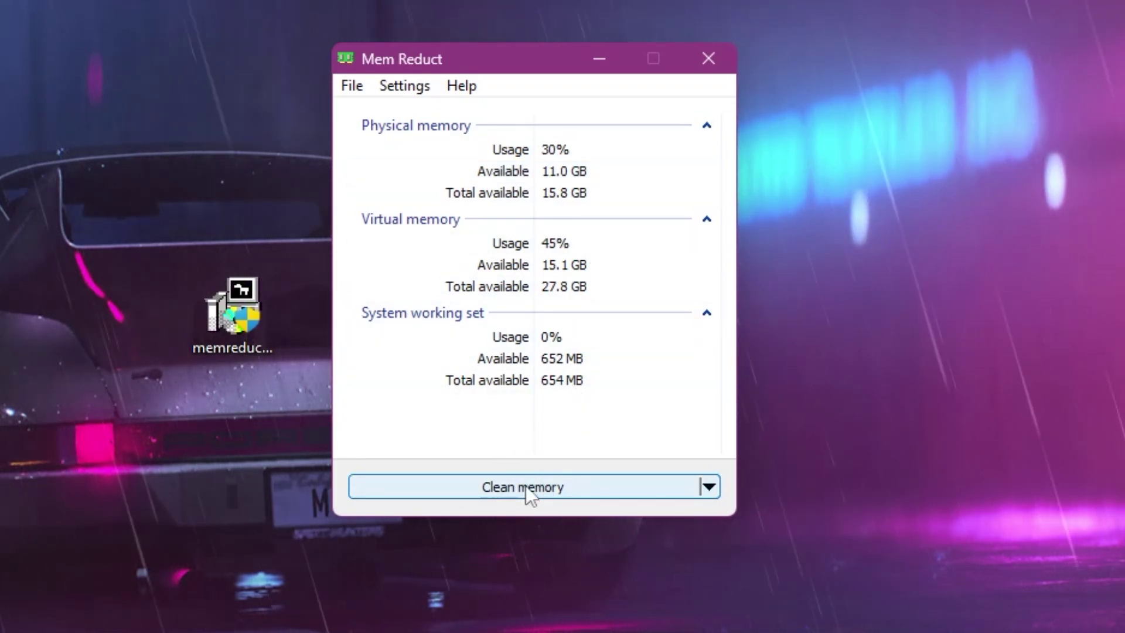
pyautogui.click(599, 59)
pyautogui.click(968, 617)
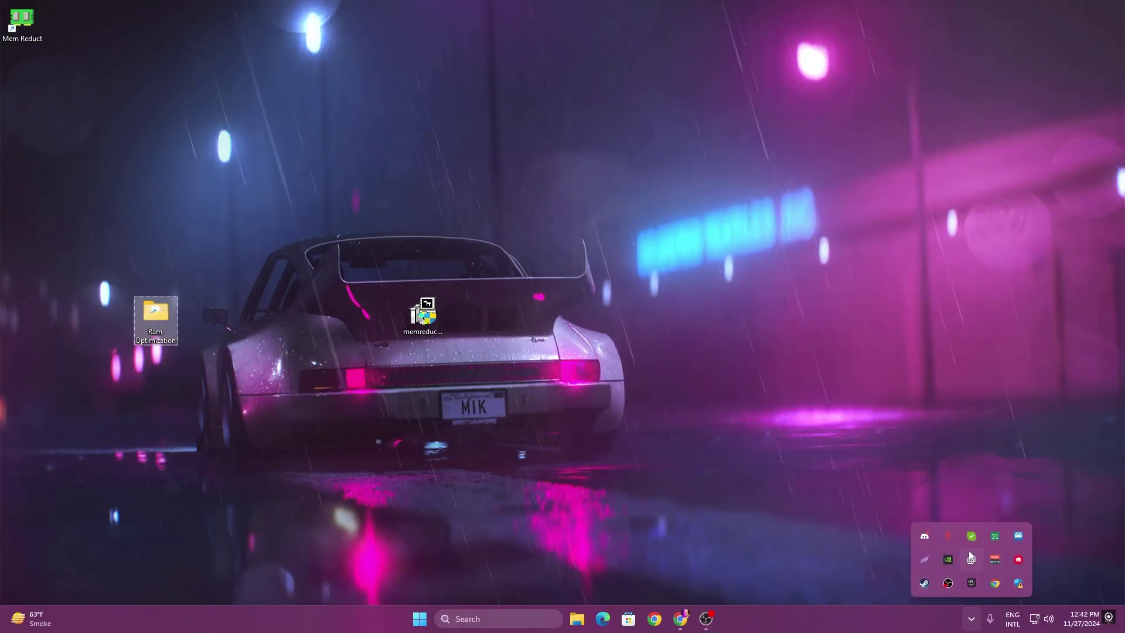
pyautogui.click(995, 537)
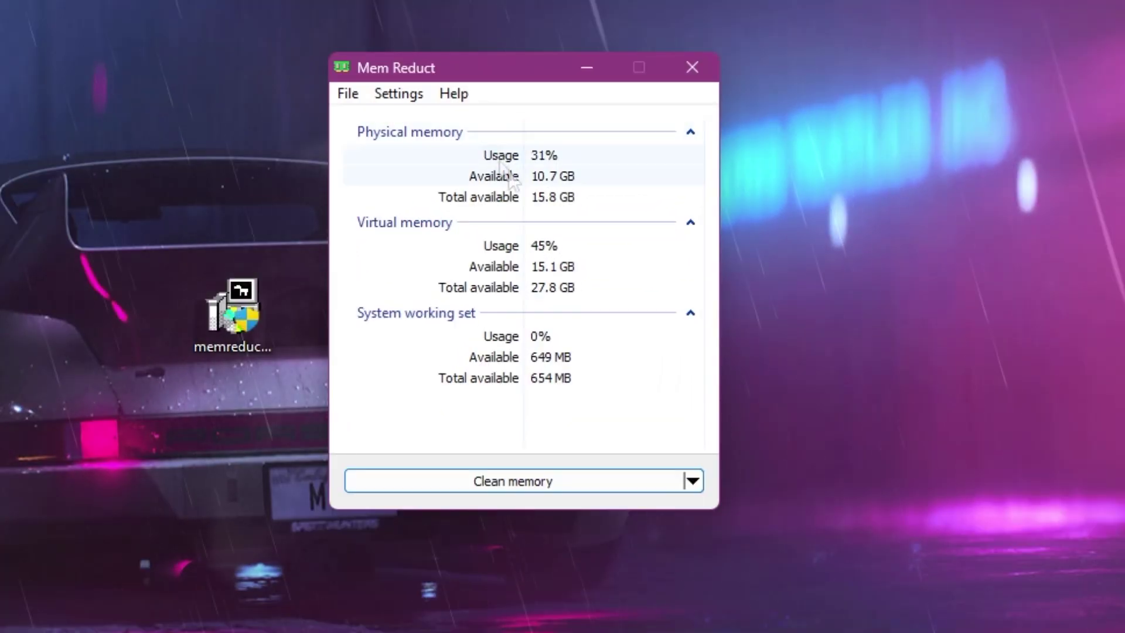
pyautogui.click(498, 479)
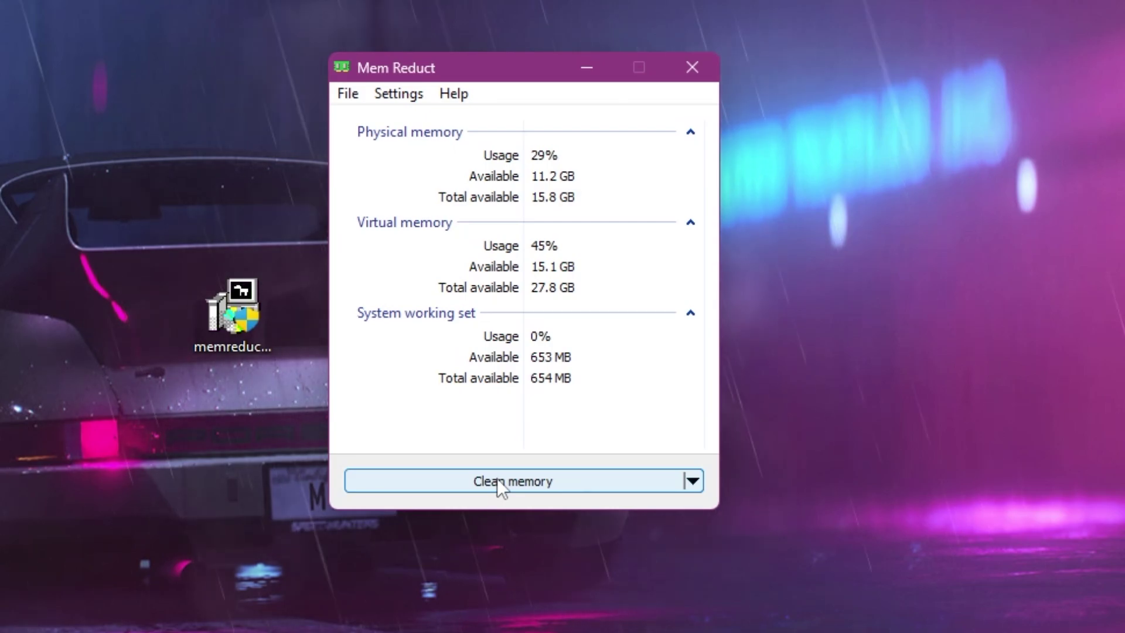